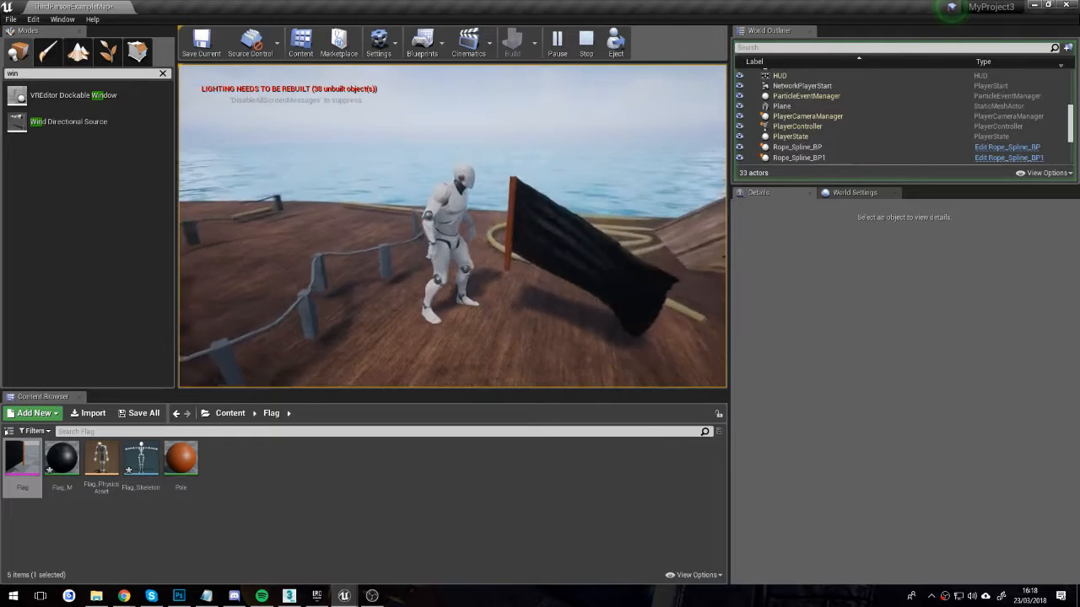
- Stop the running play session and select the black flag on the ship's deck
{"action": "key", "text": "Escape"}
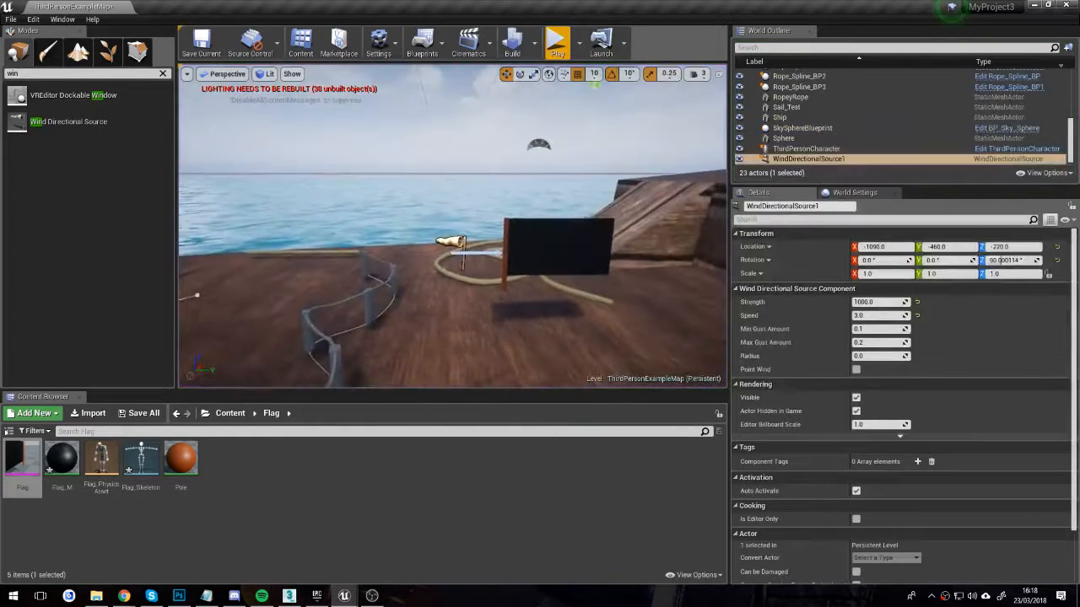
{"action": "right_click_drag", "start_coordinate": [466, 267], "coordinate": [463, 244]}
{"action": "key", "text": "w"}
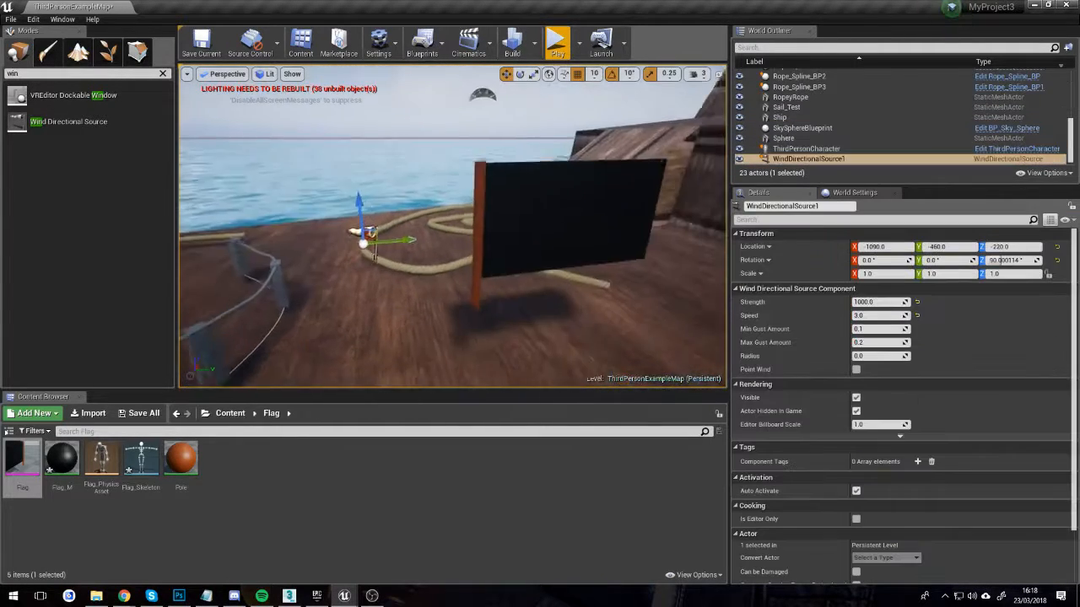
{"action": "right_click_drag", "start_coordinate": [463, 244], "coordinate": [463, 244]}
{"action": "key", "text": "s"}
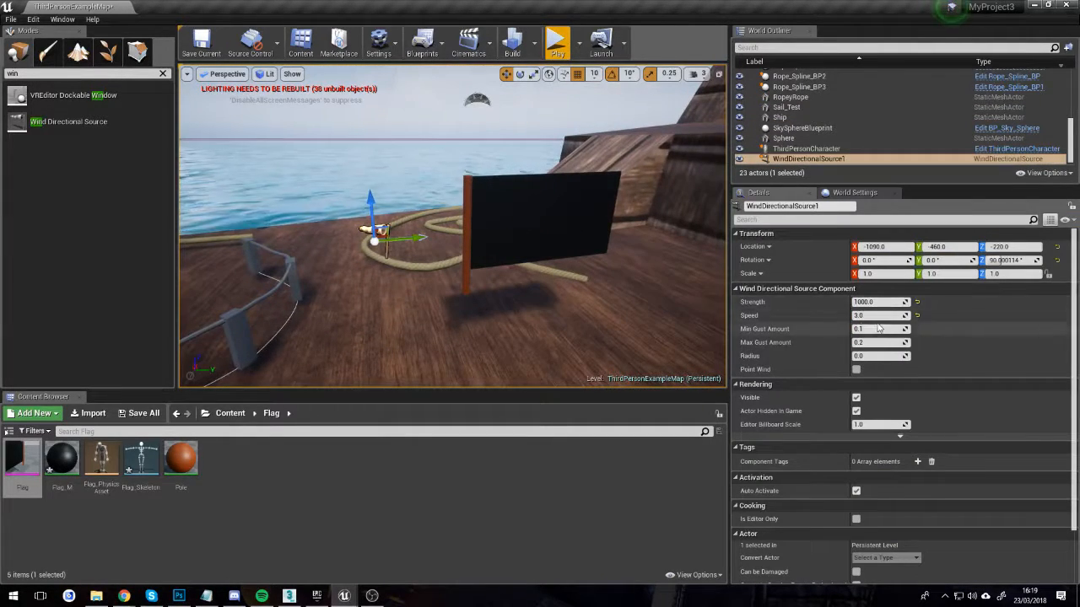
{"action": "right_click_drag", "start_coordinate": [590, 287], "coordinate": [591, 287]}
{"action": "key", "text": "w"}
{"action": "key", "text": "s"}
{"action": "left_click", "coordinate": [547, 274]}
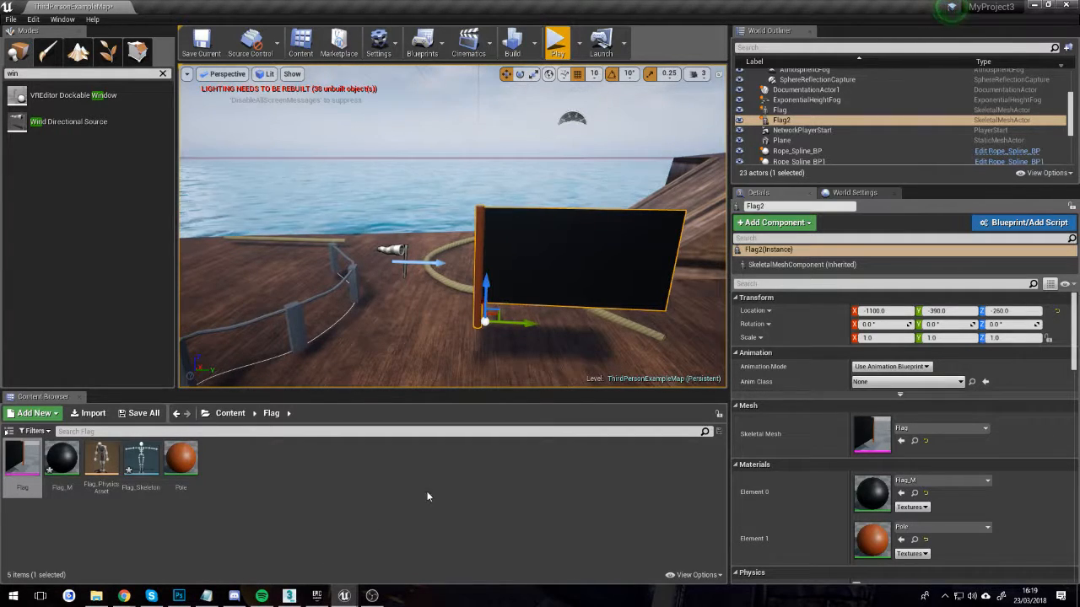
- Bring up the browser window with the UE4 cloth tutorial video, return to the level and view the flag up close
{"action": "mouse_move", "coordinate": [124, 595]}
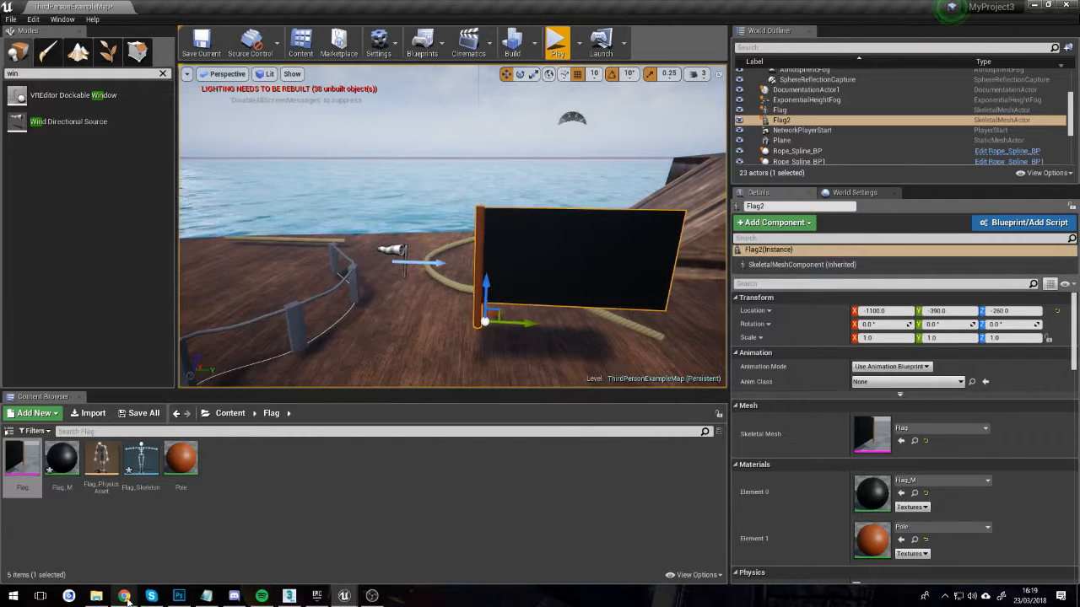
{"action": "left_click", "coordinate": [213, 548]}
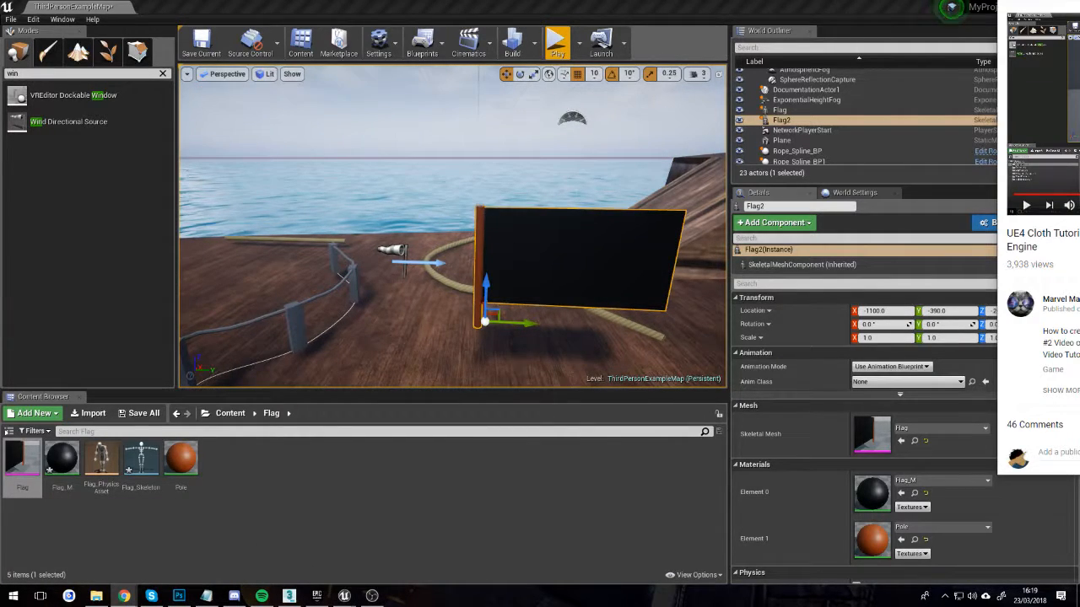
{"action": "left_click_drag", "start_coordinate": [1079, 2], "coordinate": [1078, 126]}
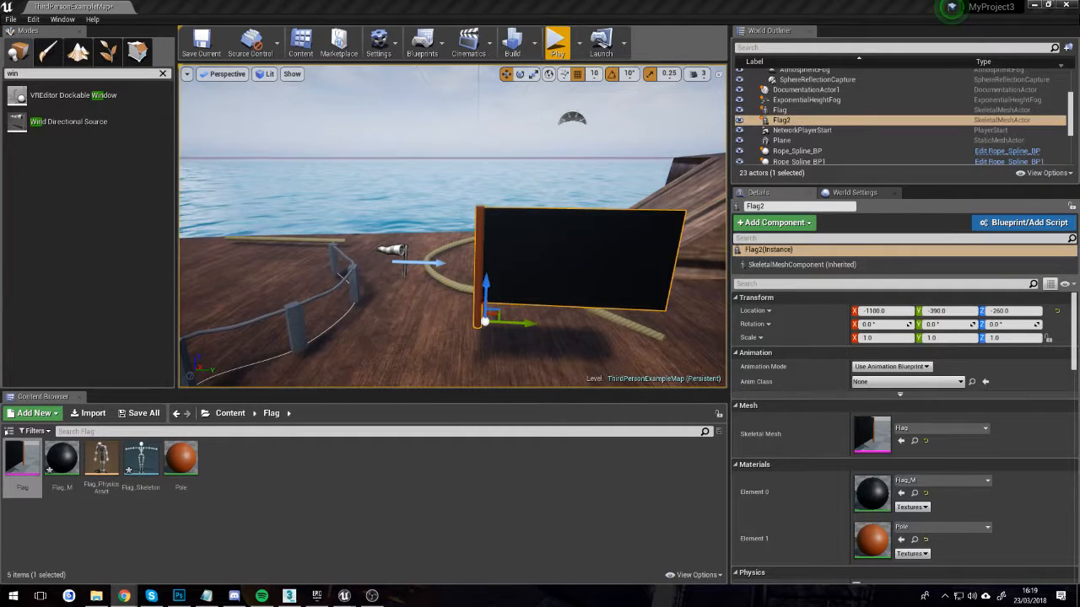
{"action": "left_click", "coordinate": [557, 44]}
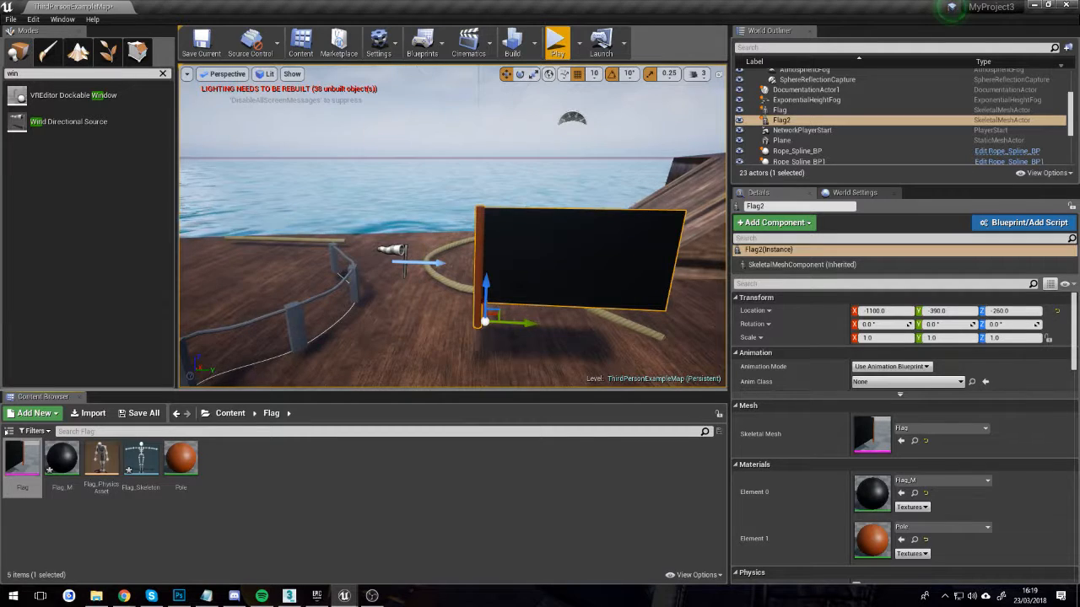
{"action": "right_click_drag", "start_coordinate": [342, 277], "coordinate": [427, 305]}
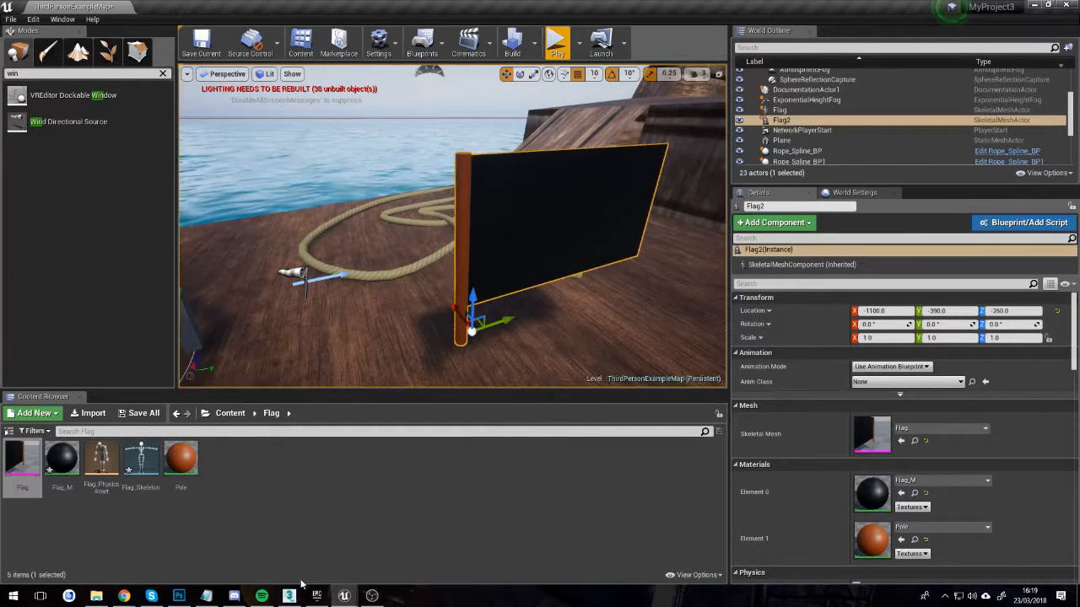
- Switch to 3ds Max, examine the flag and pole mesh from several angles, and return to Unreal Editor
{"action": "mouse_move", "coordinate": [290, 594]}
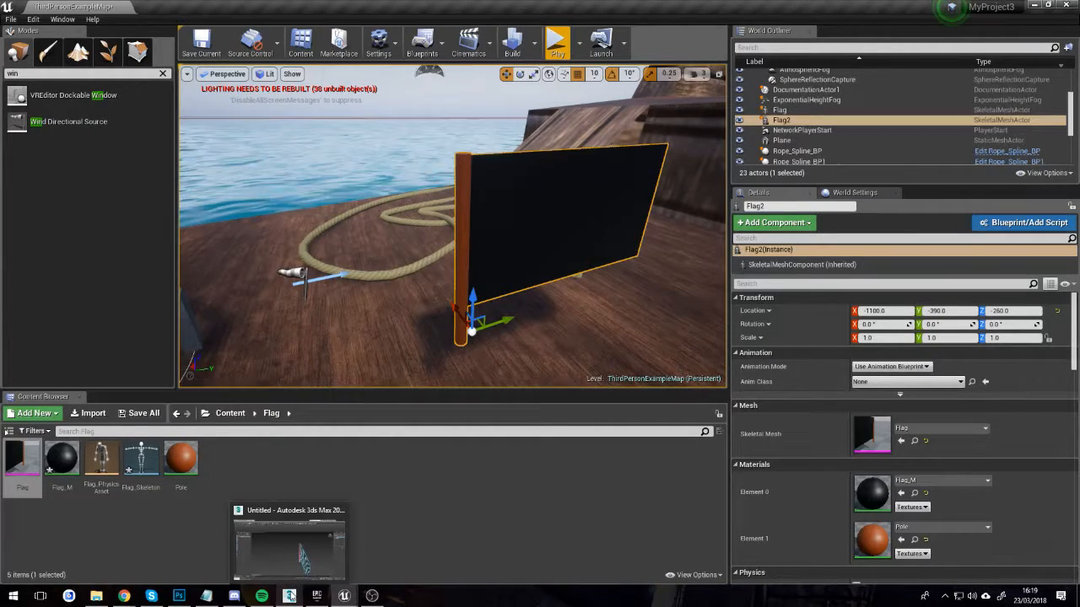
{"action": "left_click", "coordinate": [297, 554]}
{"action": "middle_click_drag", "start_coordinate": [476, 462], "coordinate": [674, 328], "text": "alt"}
{"action": "middle_click_drag", "start_coordinate": [646, 393], "coordinate": [644, 465], "text": "alt"}
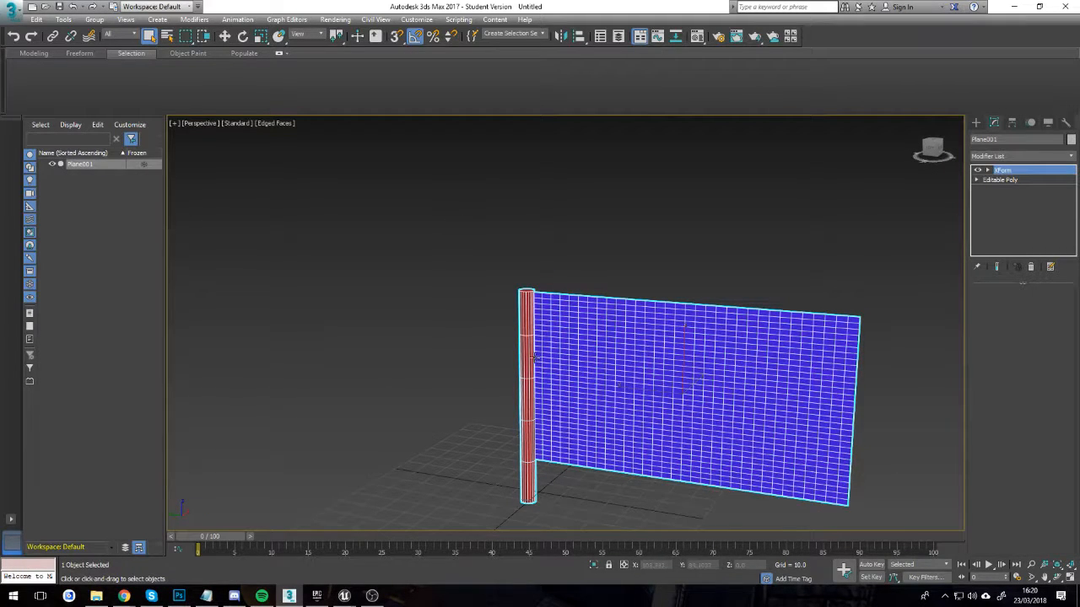
{"action": "middle_click_drag", "start_coordinate": [535, 357], "coordinate": [518, 430], "text": "alt"}
{"action": "mouse_move", "coordinate": [316, 596]}
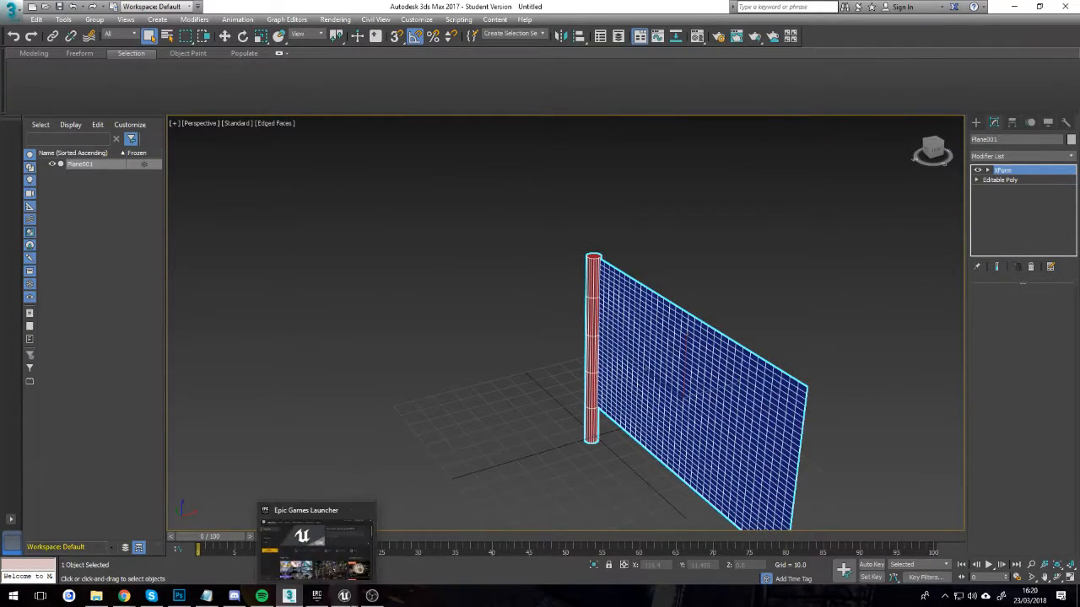
{"action": "left_click", "coordinate": [401, 556]}
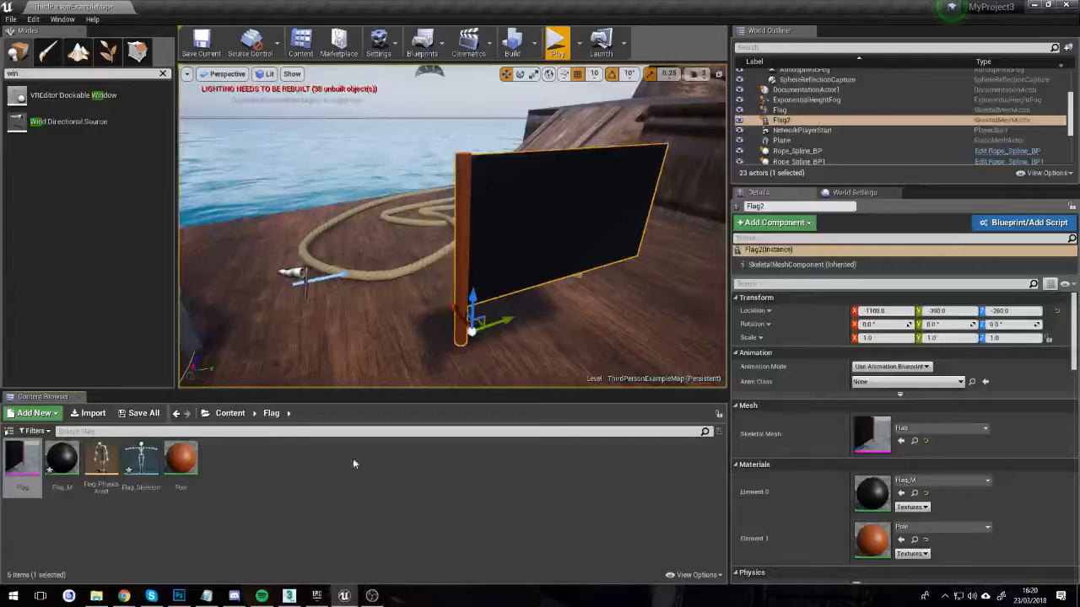
- Open the Flag_PhysicsAsset and select the capsule body around the pole
{"action": "left_click", "coordinate": [352, 458]}
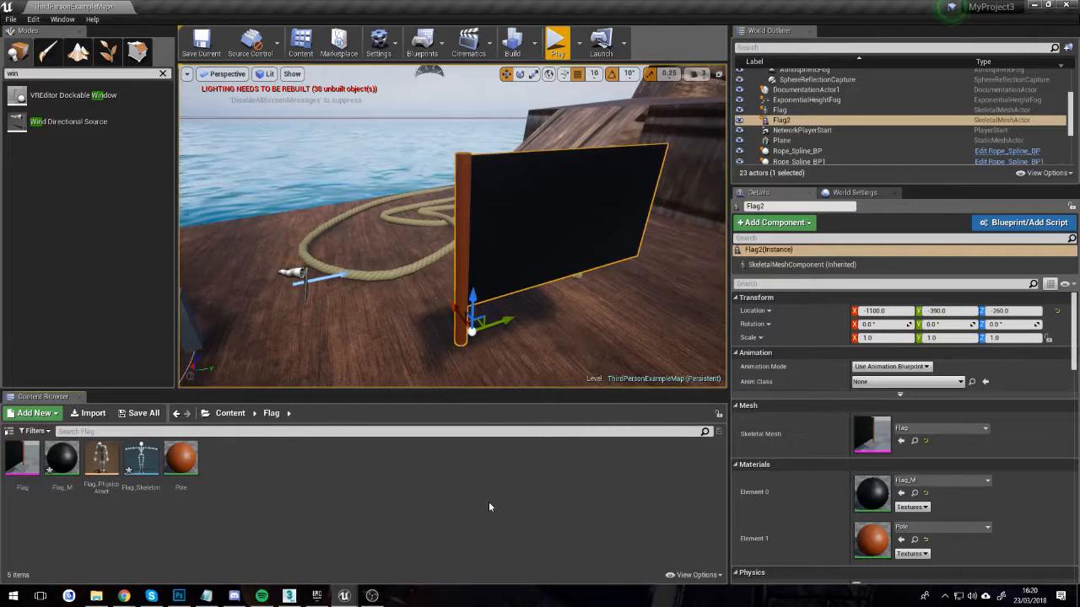
{"action": "left_click", "coordinate": [18, 455]}
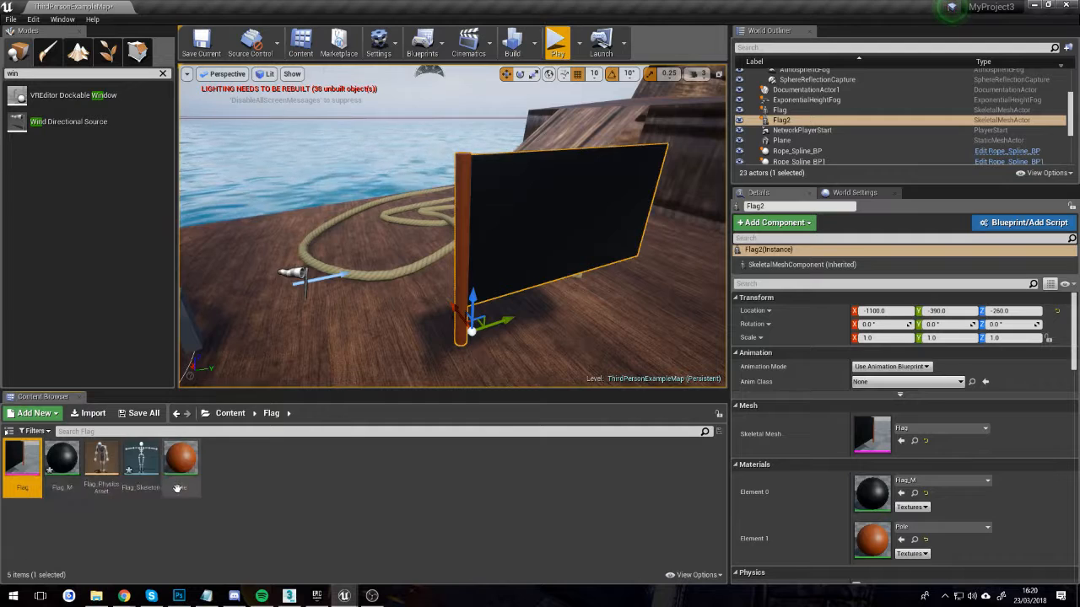
{"action": "left_click", "coordinate": [105, 461]}
{"action": "double_click", "coordinate": [105, 462]}
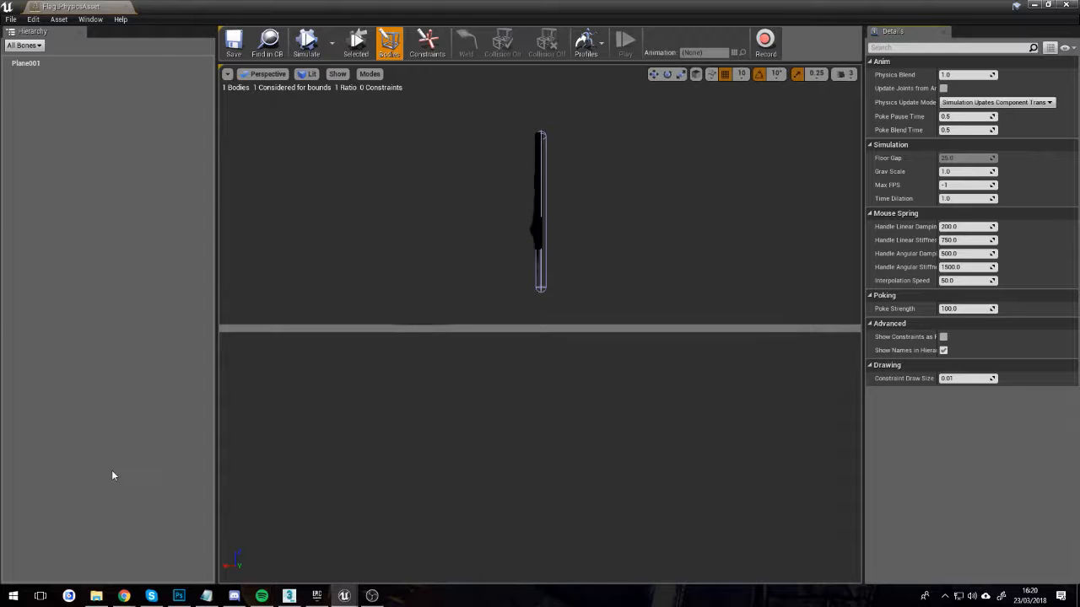
{"action": "right_click_drag", "start_coordinate": [582, 369], "coordinate": [565, 413]}
{"action": "left_click", "coordinate": [506, 391]}
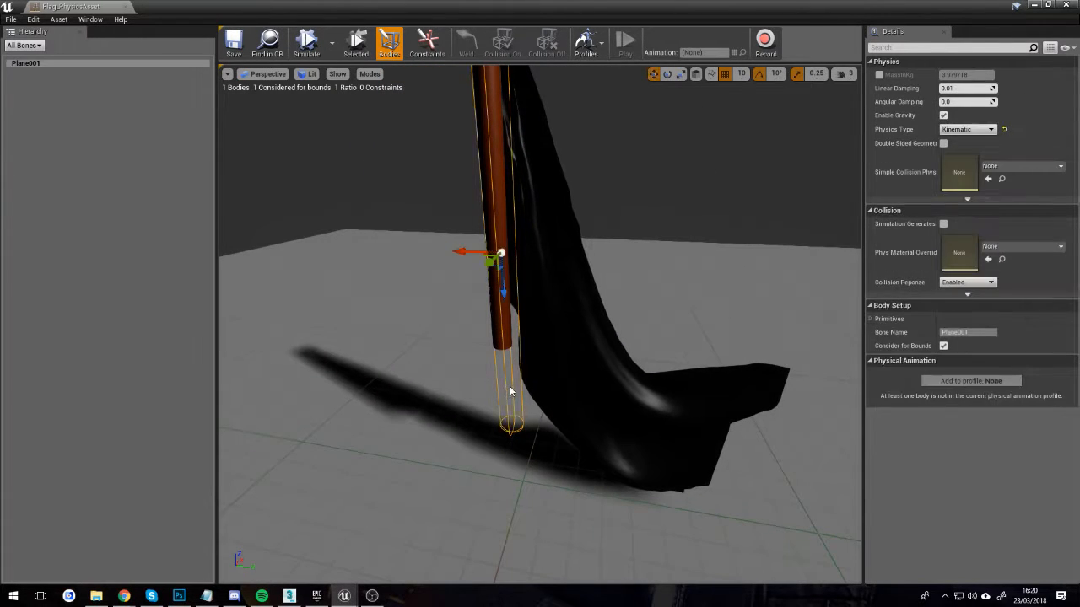
- Set the pole capsule body's physics type to Kinematic and close the physics asset
{"action": "mouse_move", "coordinate": [506, 391]}
{"action": "right_mouse_down"}
{"action": "mouse_move", "coordinate": [523, 387]}
{"action": "mouse_move", "coordinate": [511, 390]}
{"action": "right_mouse_up"}
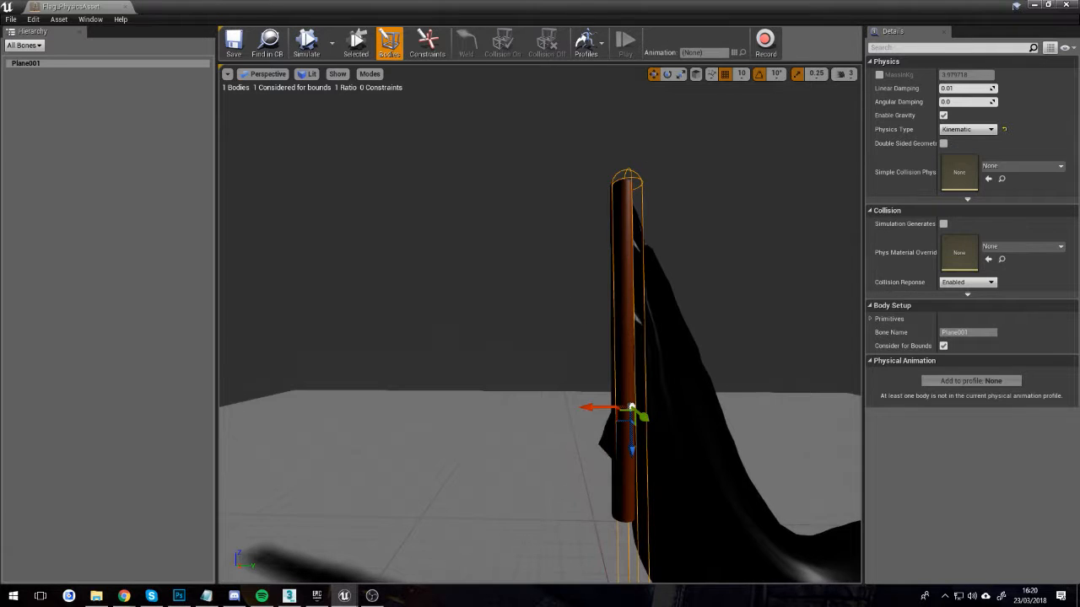
{"action": "mouse_move", "coordinate": [594, 372]}
{"action": "right_mouse_down"}
{"action": "mouse_move", "coordinate": [645, 400]}
{"action": "mouse_move", "coordinate": [594, 373]}
{"action": "right_mouse_up"}
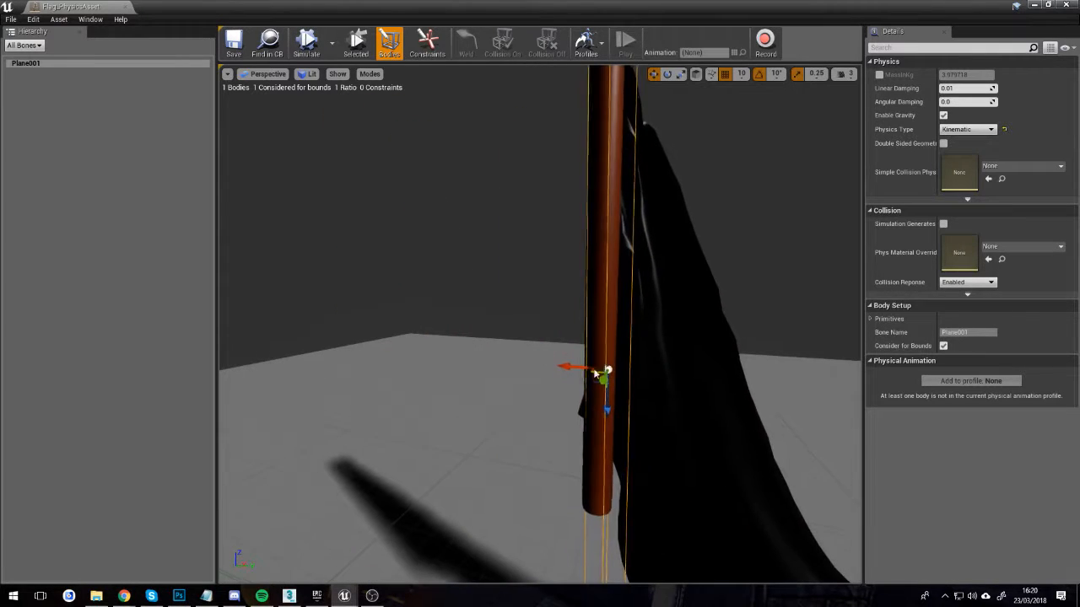
{"action": "right_click_drag", "start_coordinate": [621, 411], "coordinate": [662, 434]}
{"action": "left_click", "coordinate": [961, 130]}
{"action": "left_click", "coordinate": [958, 146]}
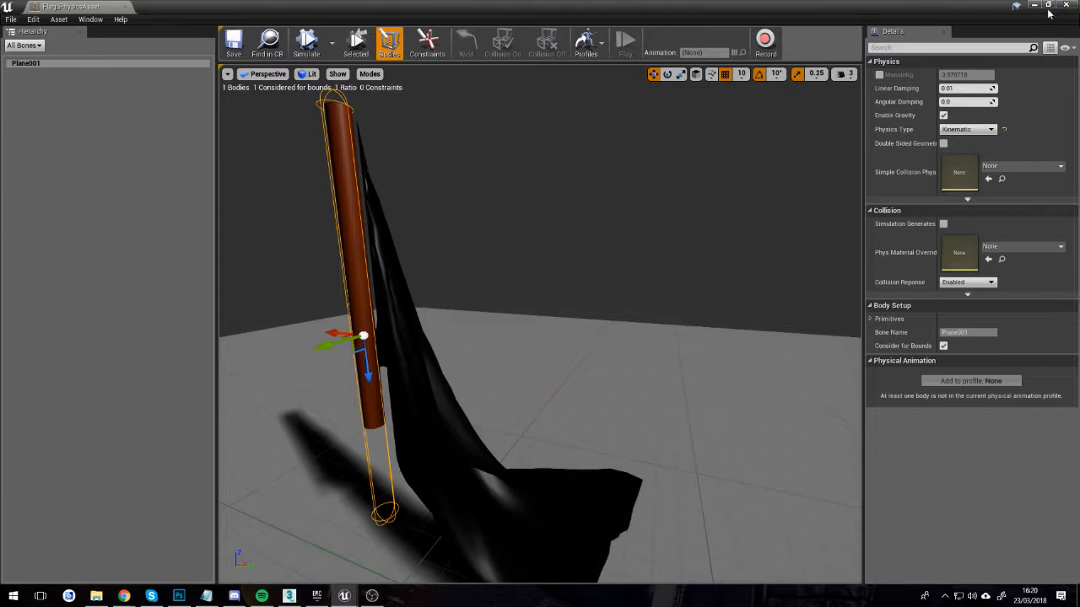
{"action": "left_click", "coordinate": [1065, 5]}
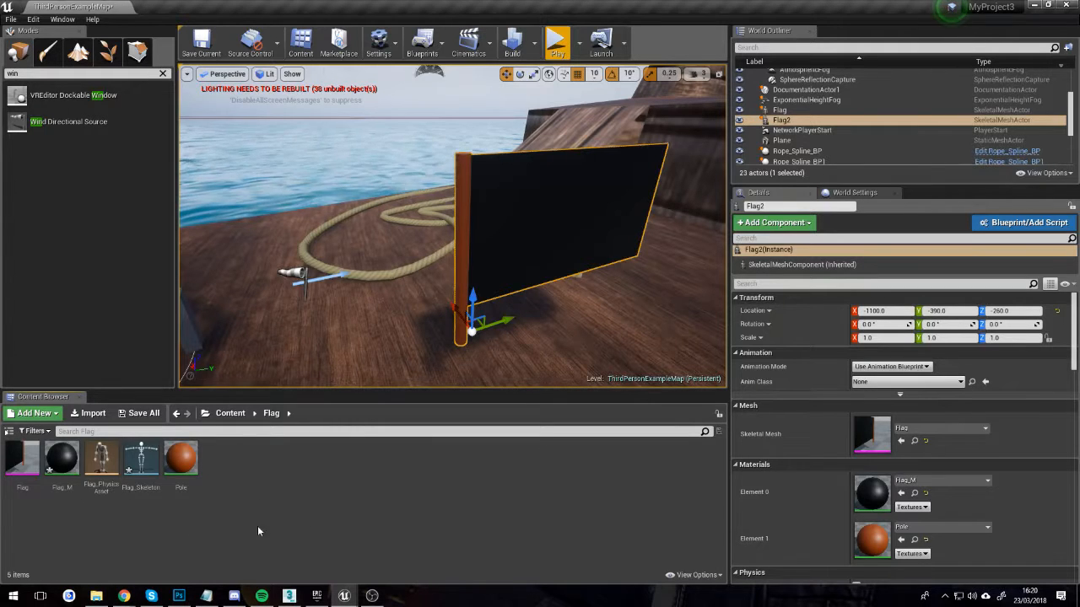
- Open the Flag skeletal mesh, select its cloth section and bring up that section's clothing options
{"action": "double_click", "coordinate": [22, 460]}
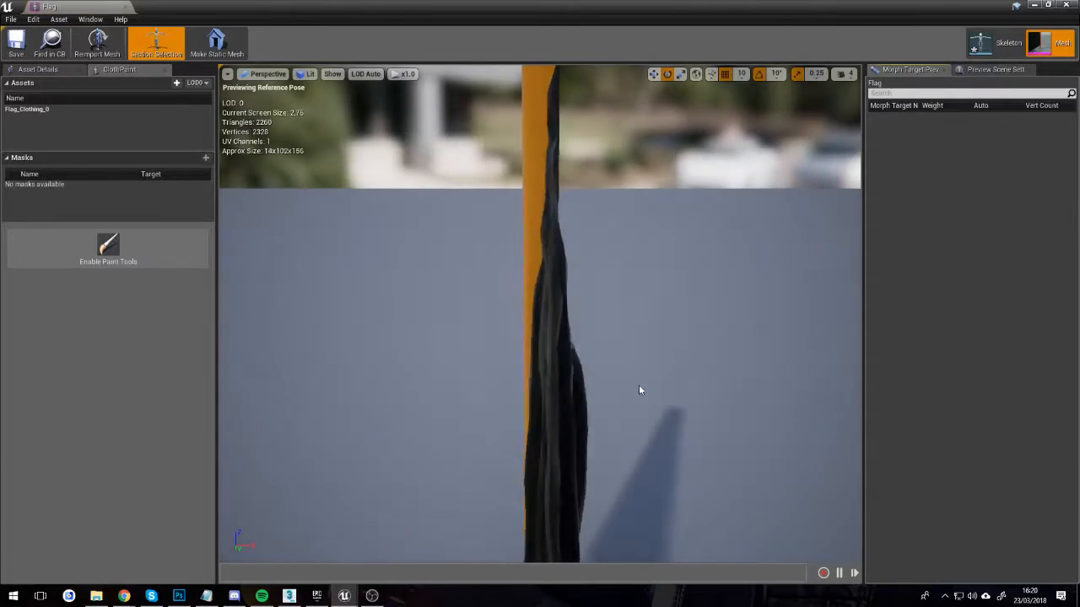
{"action": "right_click_drag", "start_coordinate": [610, 394], "coordinate": [227, 375]}
{"action": "left_click", "coordinate": [509, 409]}
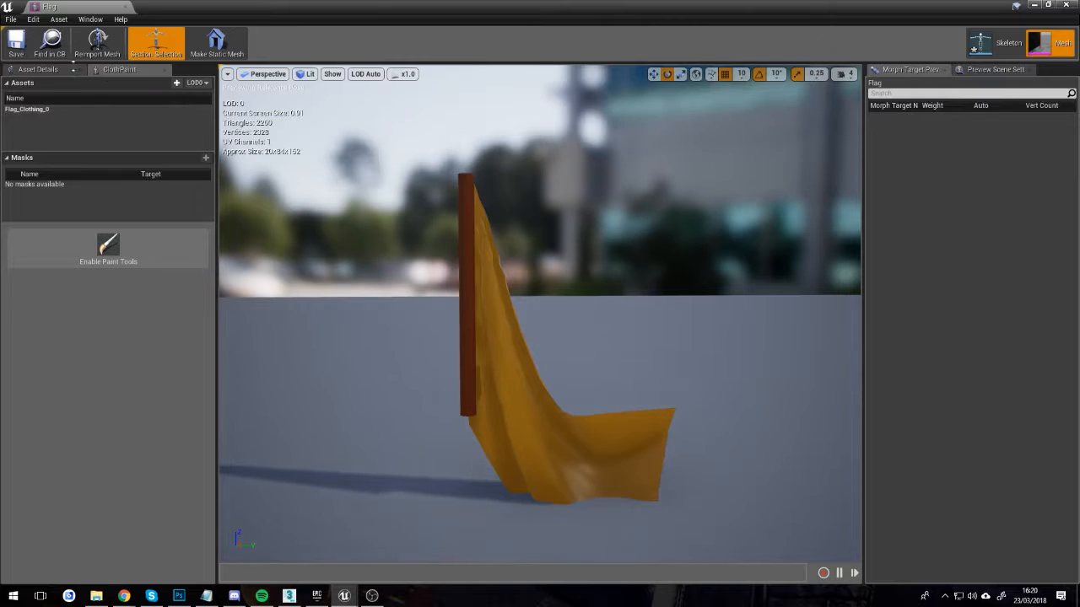
{"action": "right_click", "coordinate": [501, 351]}
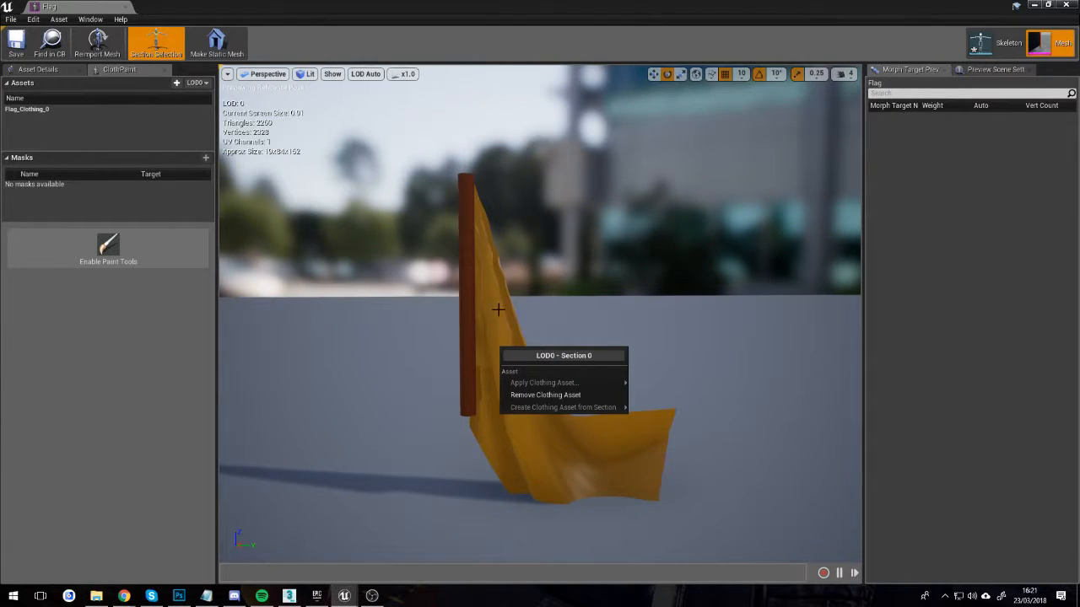
- Create a clothing asset named Pole from the flag pole section, with no physics asset assigned
{"action": "left_click", "coordinate": [469, 337]}
{"action": "right_click", "coordinate": [466, 338]}
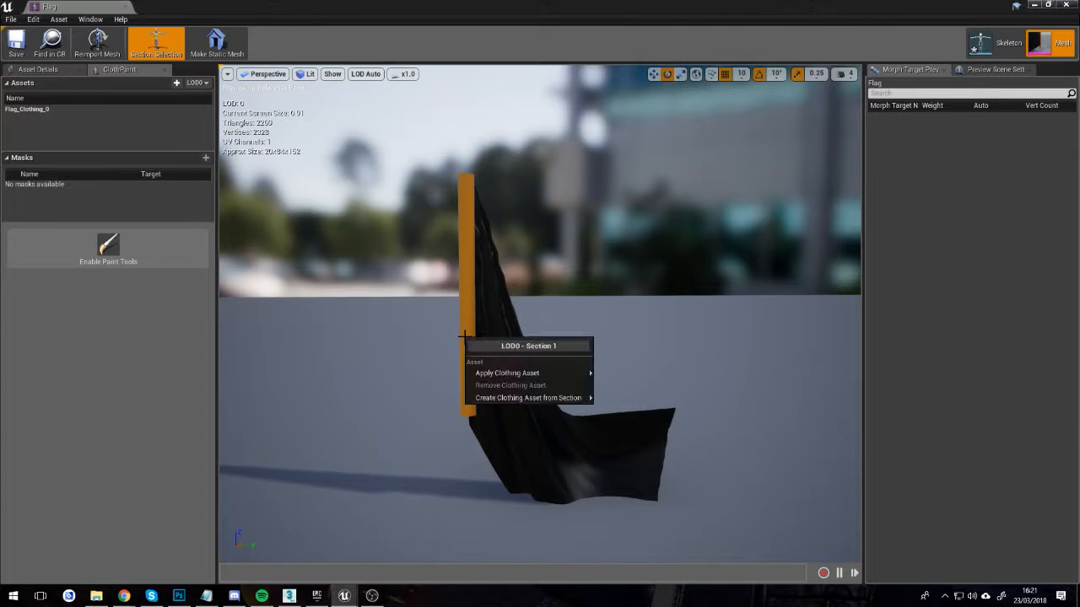
{"action": "mouse_move", "coordinate": [535, 402]}
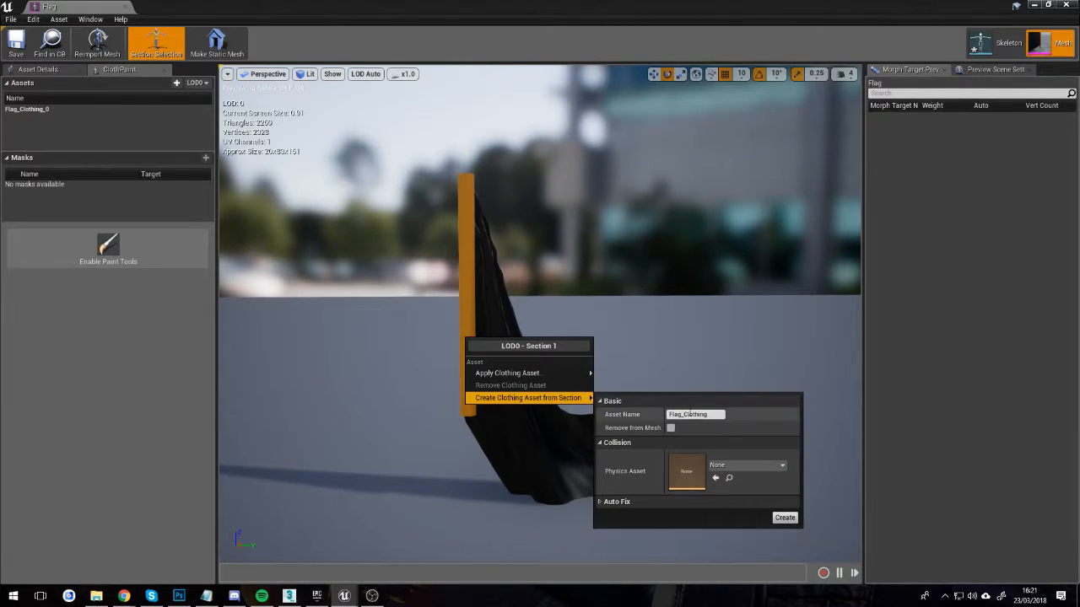
{"action": "left_click", "coordinate": [710, 414]}
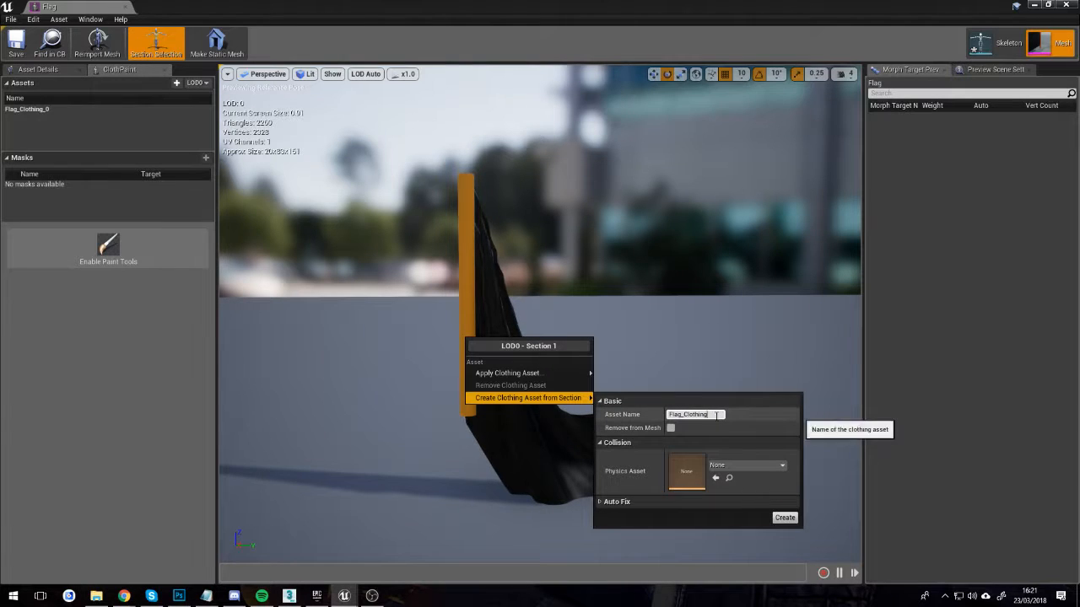
{"action": "left_click_drag", "start_coordinate": [717, 414], "coordinate": [649, 414]}
{"action": "type", "text": "Pole"}
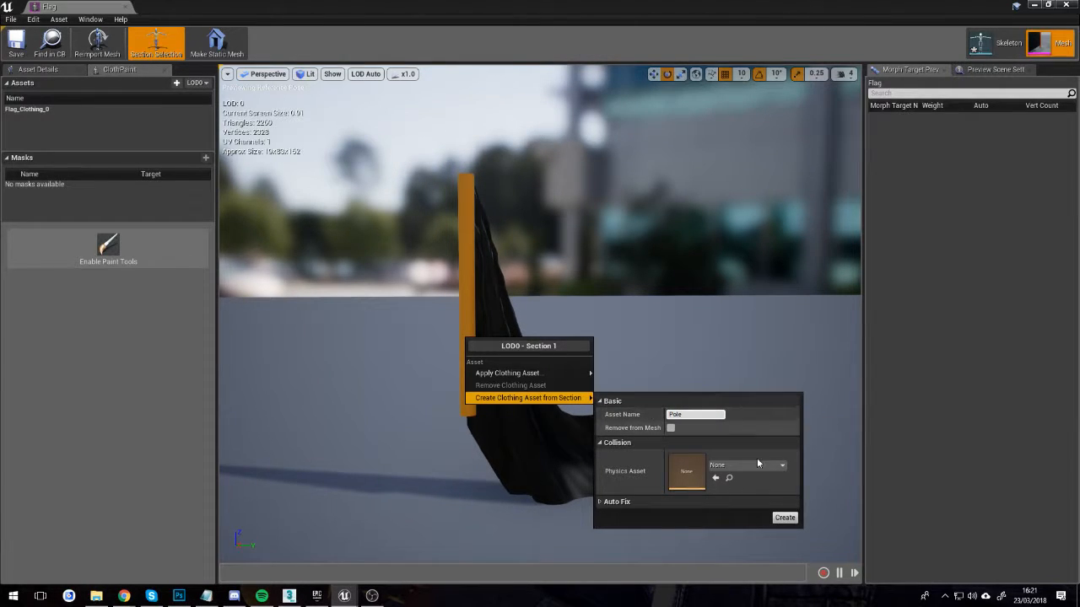
{"action": "left_click", "coordinate": [784, 517]}
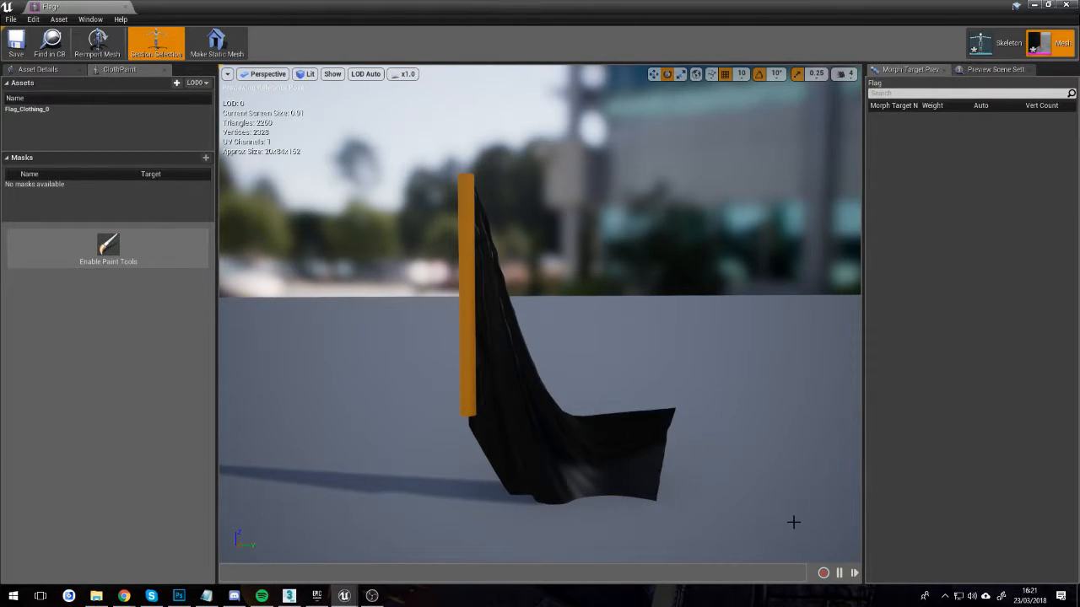
- Apply the Pole_1 - LOD0 clothing asset to the pole section
{"action": "right_click", "coordinate": [468, 312]}
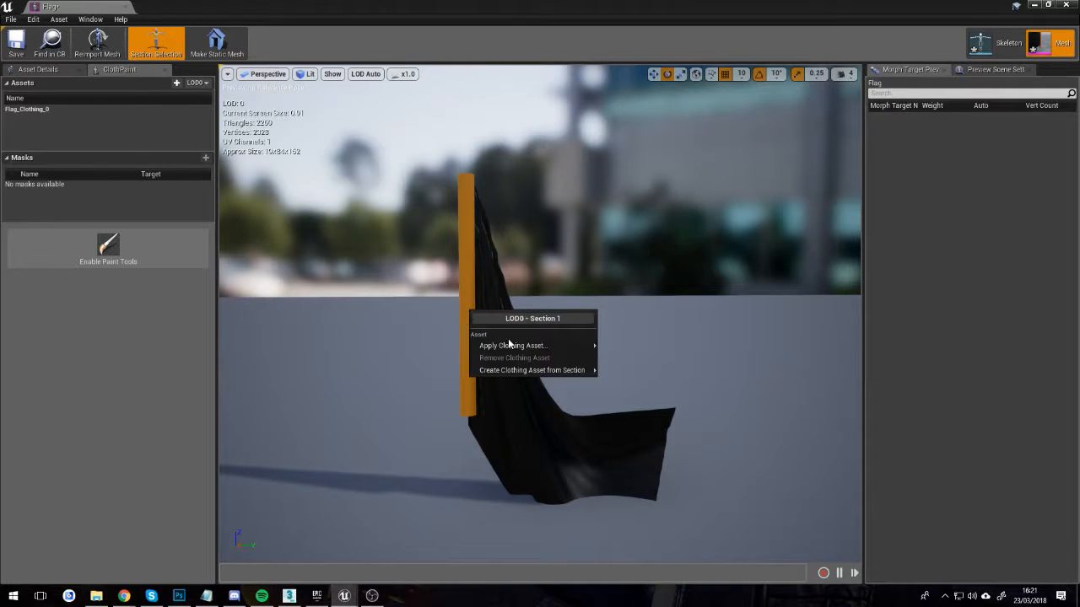
{"action": "mouse_move", "coordinate": [548, 345]}
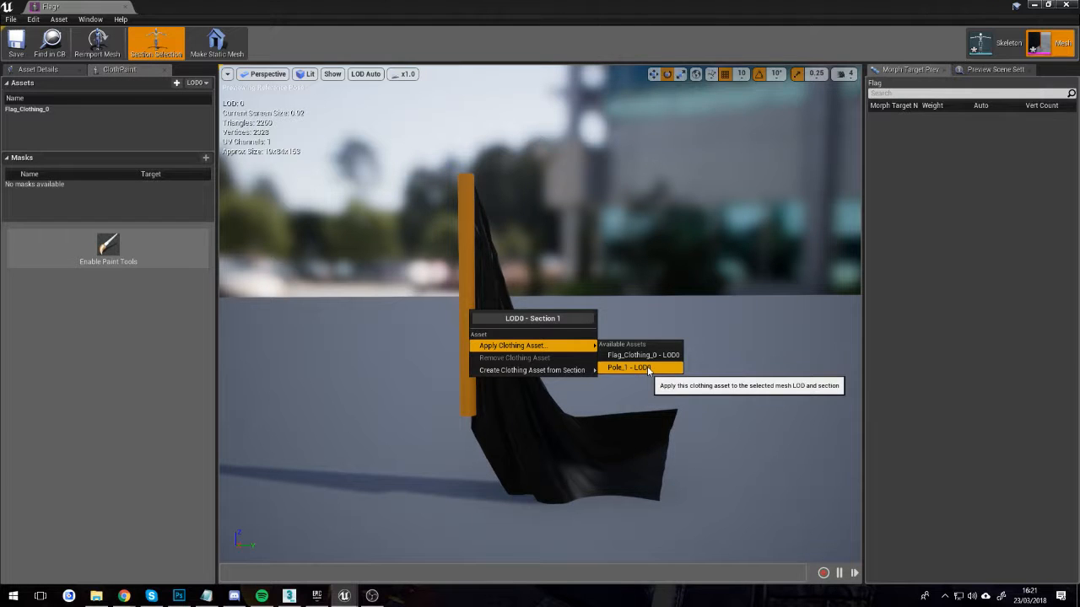
{"action": "left_click", "coordinate": [649, 369]}
- Enable cloth painting for Flag_Clothing_0 and set the brush radius to about 9.38 and its strength to 0.0
{"action": "left_click", "coordinate": [108, 247]}
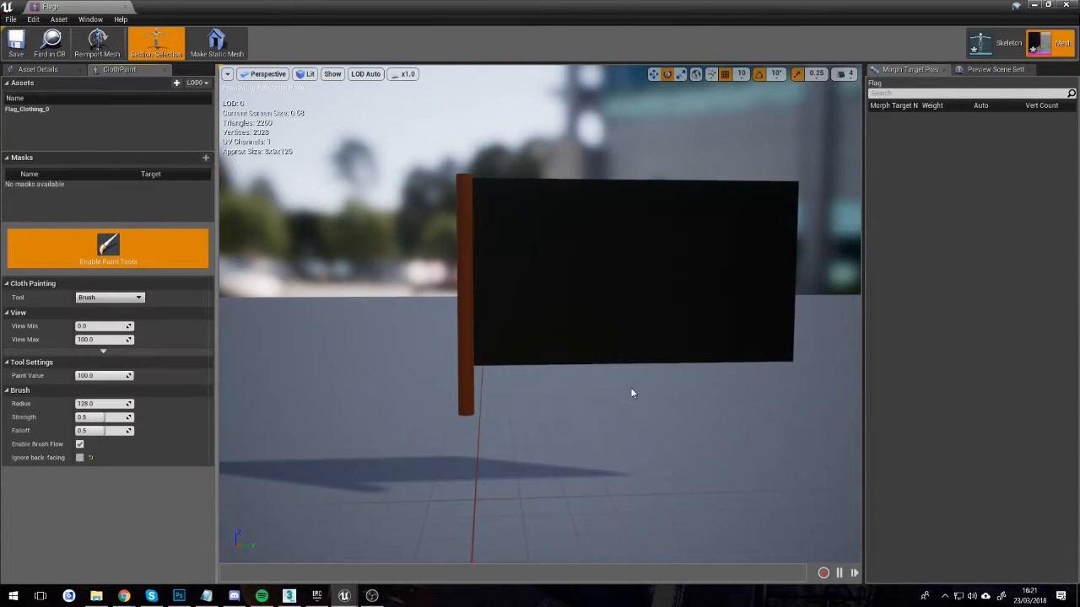
{"action": "right_click_drag", "start_coordinate": [648, 415], "coordinate": [746, 396]}
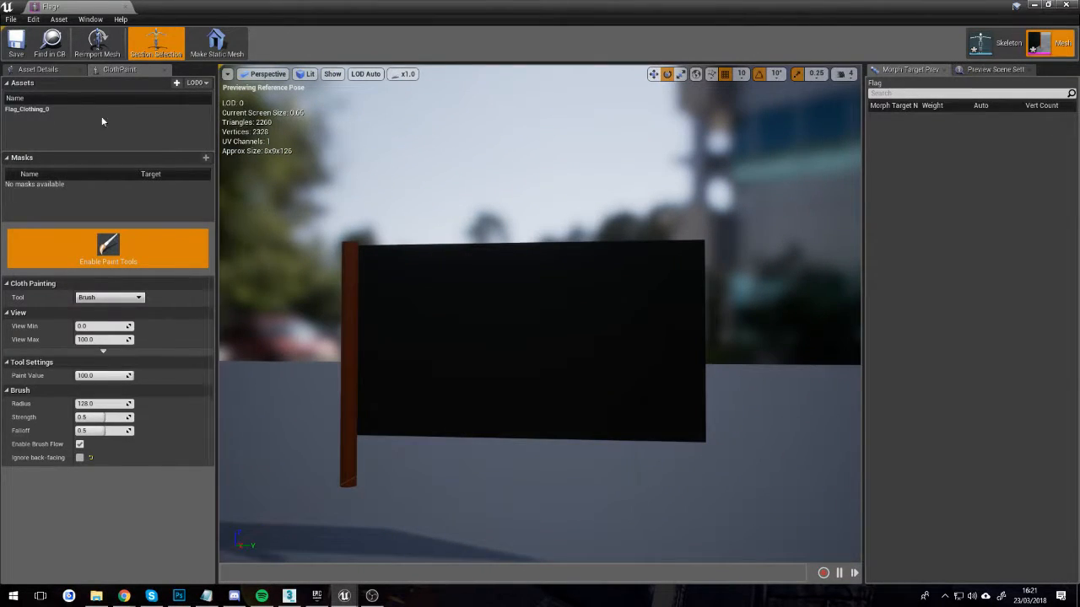
{"action": "left_click", "coordinate": [24, 107]}
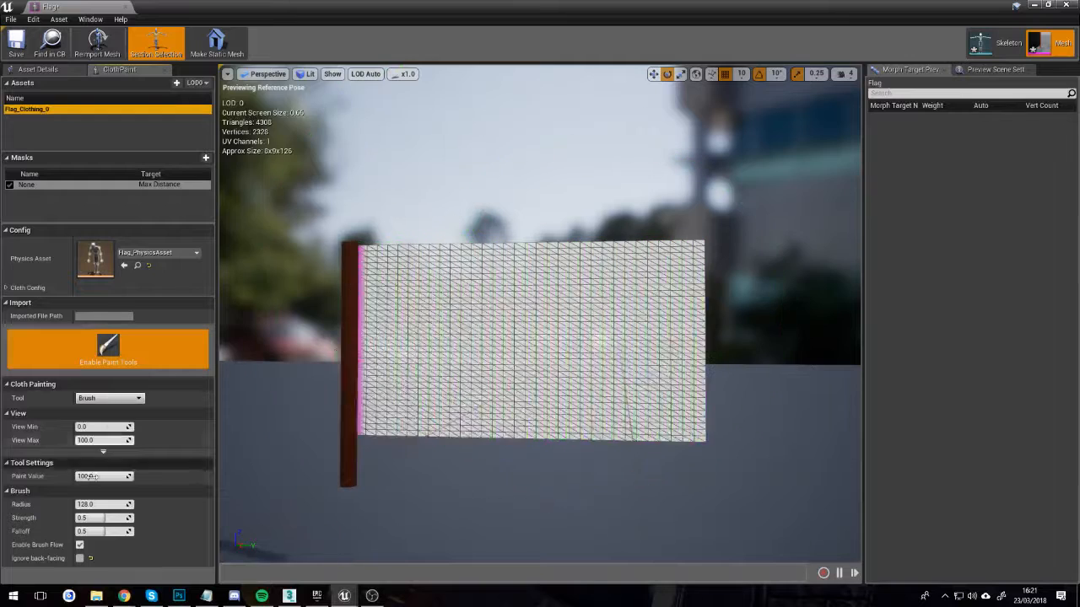
{"action": "mouse_move", "coordinate": [101, 505]}
{"action": "left_mouse_down"}
{"action": "mouse_move", "coordinate": [74, 504]}
{"action": "mouse_move", "coordinate": [74, 517]}
{"action": "left_mouse_up"}
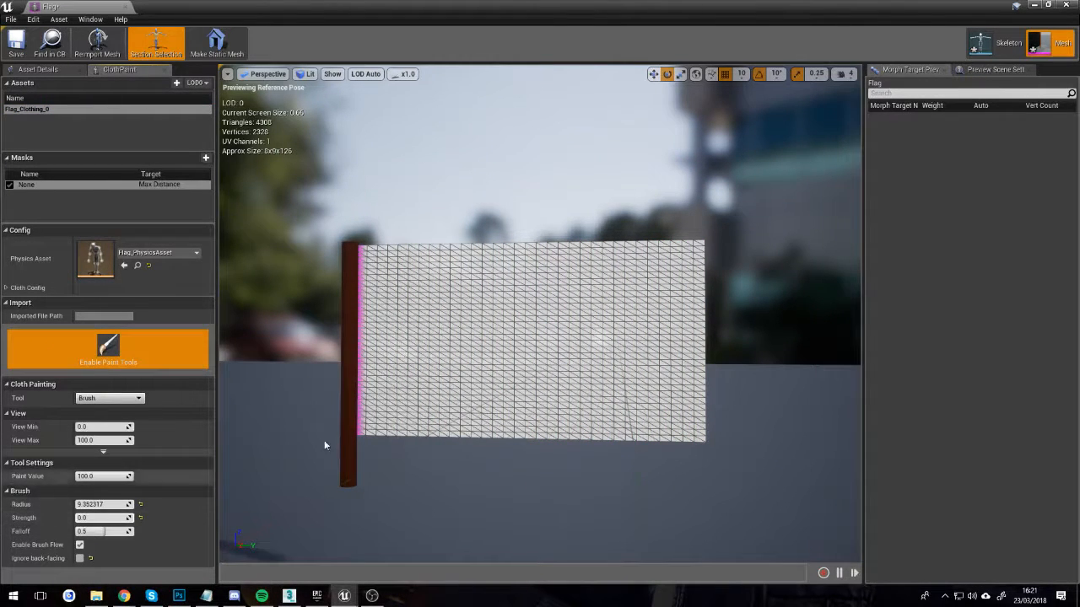
- Set the paint value to 0.0, paint a patch in the flag's outer half, and leave cloth painting to preview the simulation
{"action": "mouse_move", "coordinate": [625, 338]}
{"action": "left_mouse_down"}
{"action": "mouse_move", "coordinate": [630, 329]}
{"action": "mouse_move", "coordinate": [648, 361]}
{"action": "left_mouse_up"}
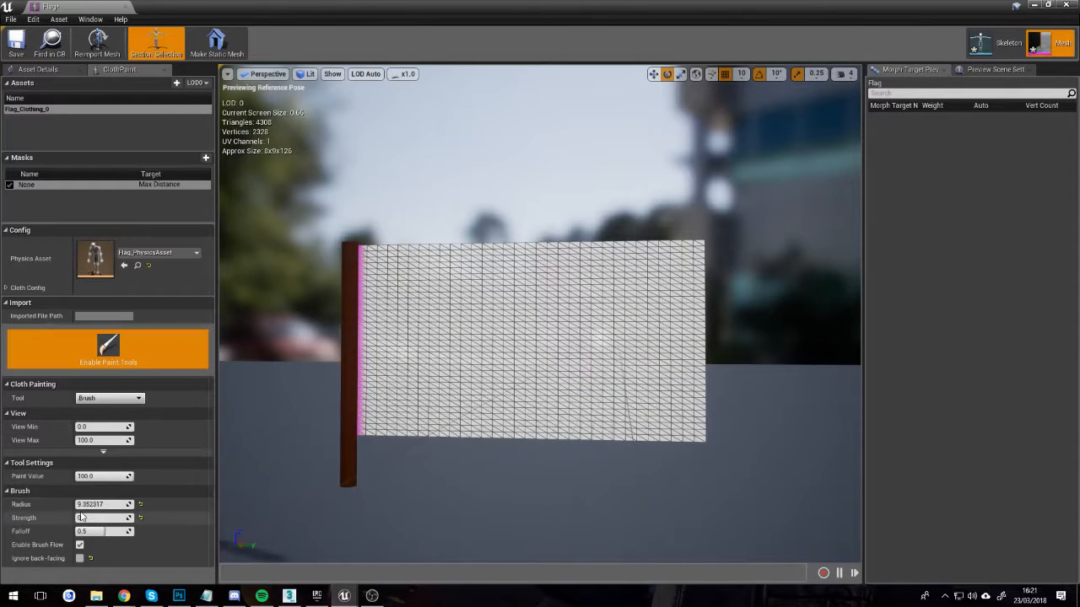
{"action": "left_click_drag", "start_coordinate": [93, 475], "coordinate": [75, 475]}
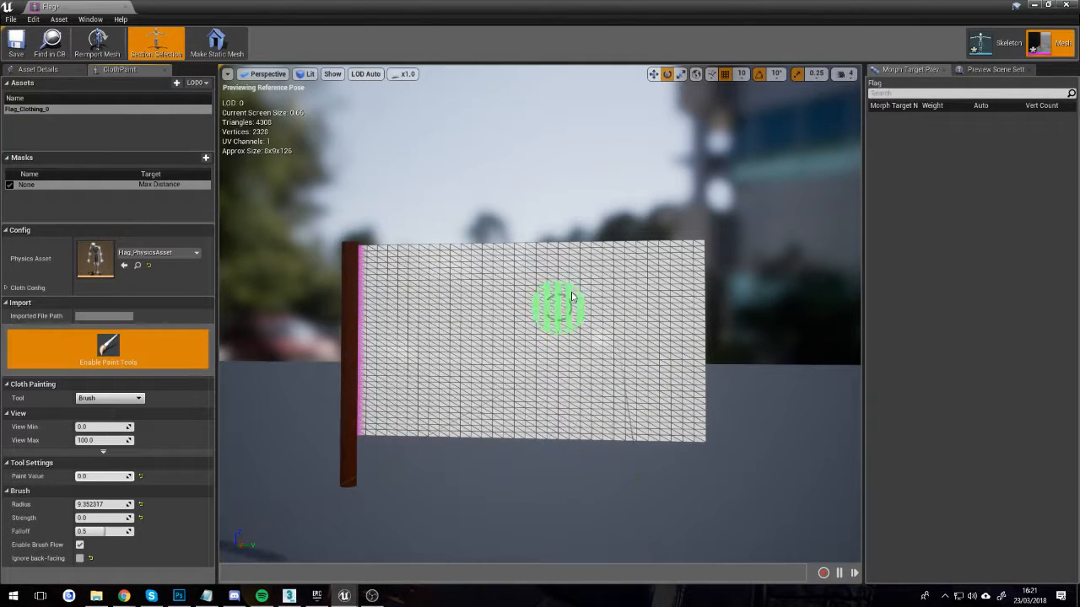
{"action": "mouse_move", "coordinate": [554, 309]}
{"action": "left_mouse_down"}
{"action": "mouse_move", "coordinate": [622, 309]}
{"action": "mouse_move", "coordinate": [571, 313]}
{"action": "mouse_move", "coordinate": [601, 325]}
{"action": "left_mouse_up"}
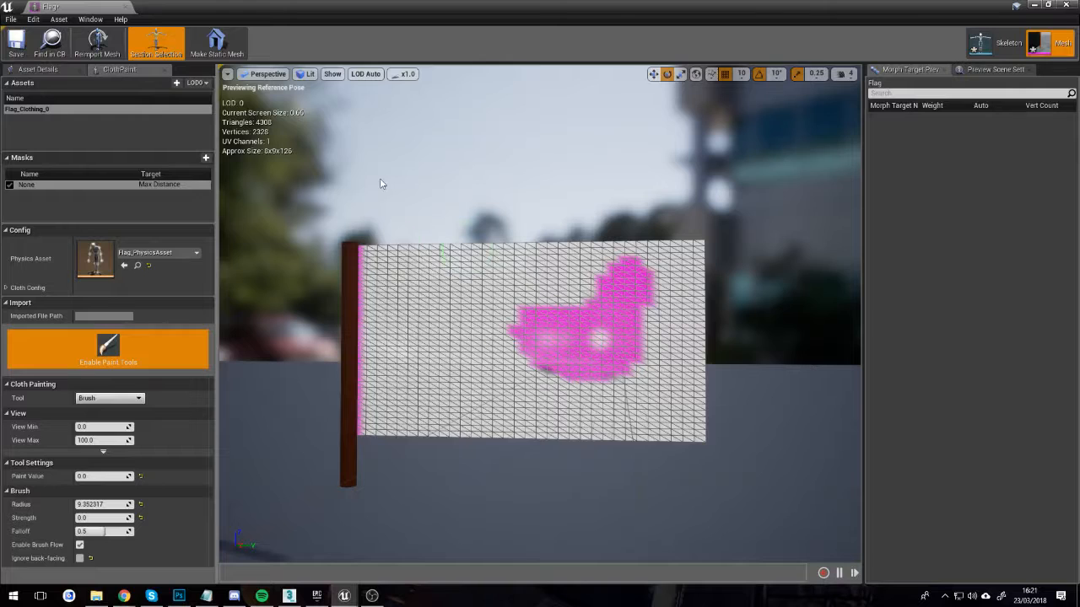
{"action": "left_click", "coordinate": [108, 347]}
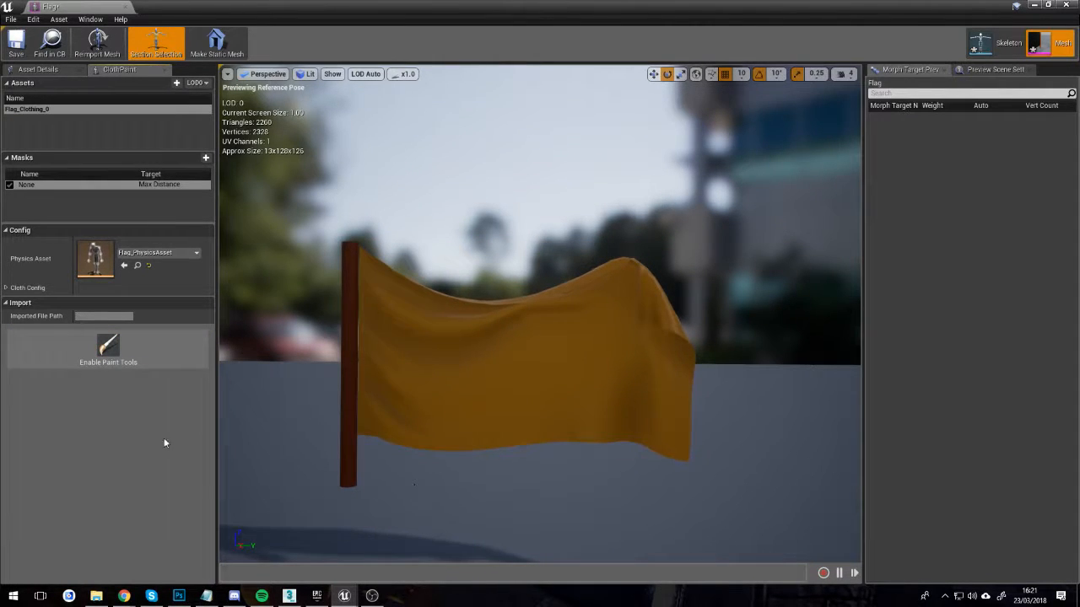
- Repaint the pinned patch on the flag with a paint value of 100, and leave cloth painting to preview the simulation
{"action": "left_click", "coordinate": [124, 359]}
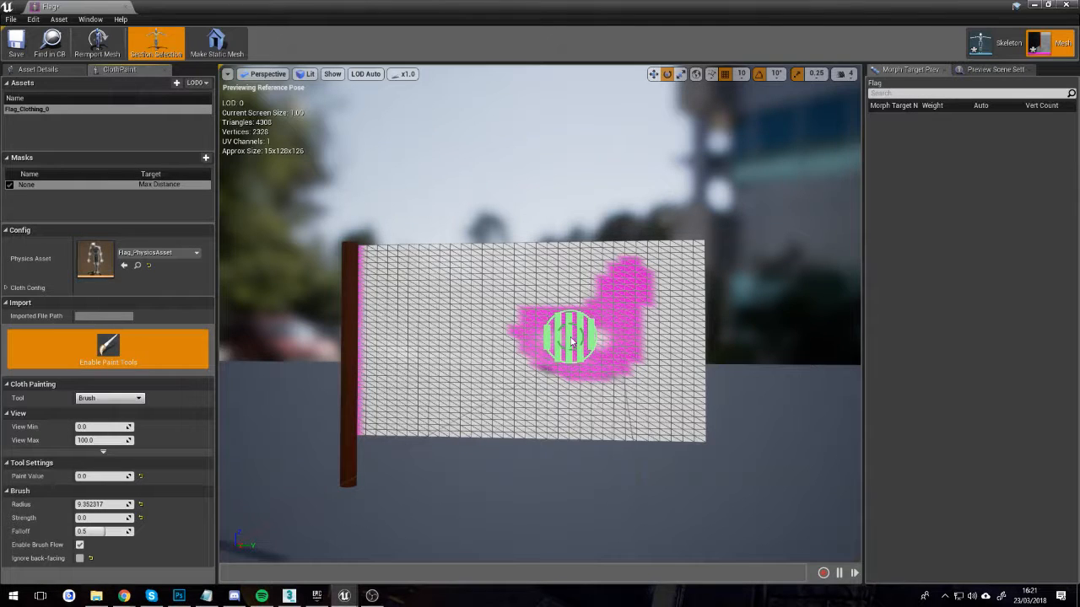
{"action": "left_click", "coordinate": [101, 475]}
{"action": "type", "text": "100"}
{"action": "key", "text": "Return"}
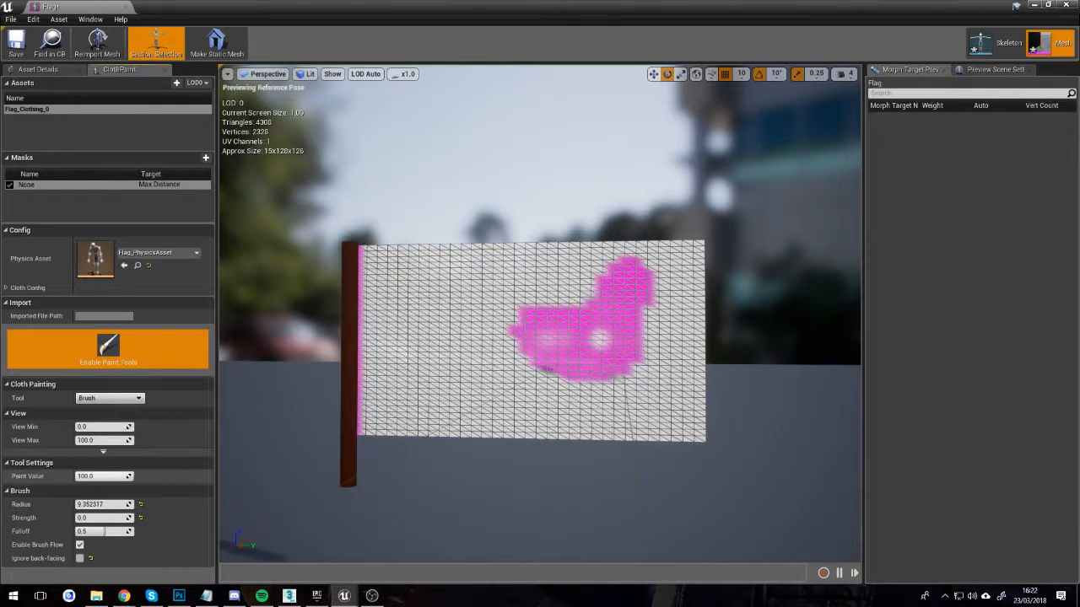
{"action": "mouse_move", "coordinate": [582, 310]}
{"action": "left_mouse_down"}
{"action": "mouse_move", "coordinate": [634, 306]}
{"action": "mouse_move", "coordinate": [625, 332]}
{"action": "mouse_move", "coordinate": [509, 315]}
{"action": "mouse_move", "coordinate": [550, 354]}
{"action": "mouse_move", "coordinate": [694, 292]}
{"action": "mouse_move", "coordinate": [607, 289]}
{"action": "mouse_move", "coordinate": [599, 382]}
{"action": "left_mouse_up"}
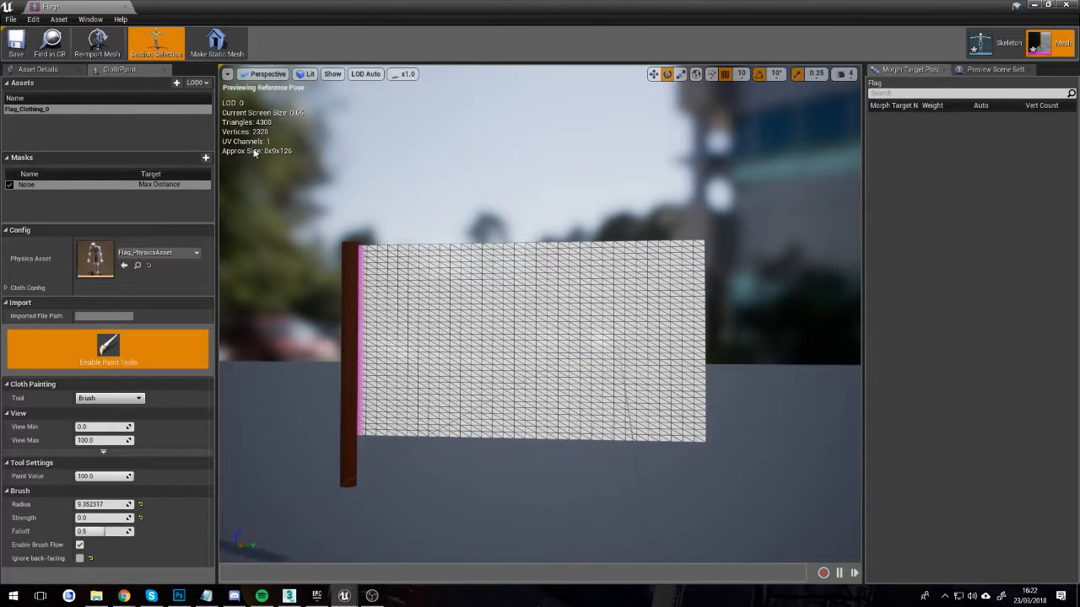
{"action": "left_click", "coordinate": [139, 338]}
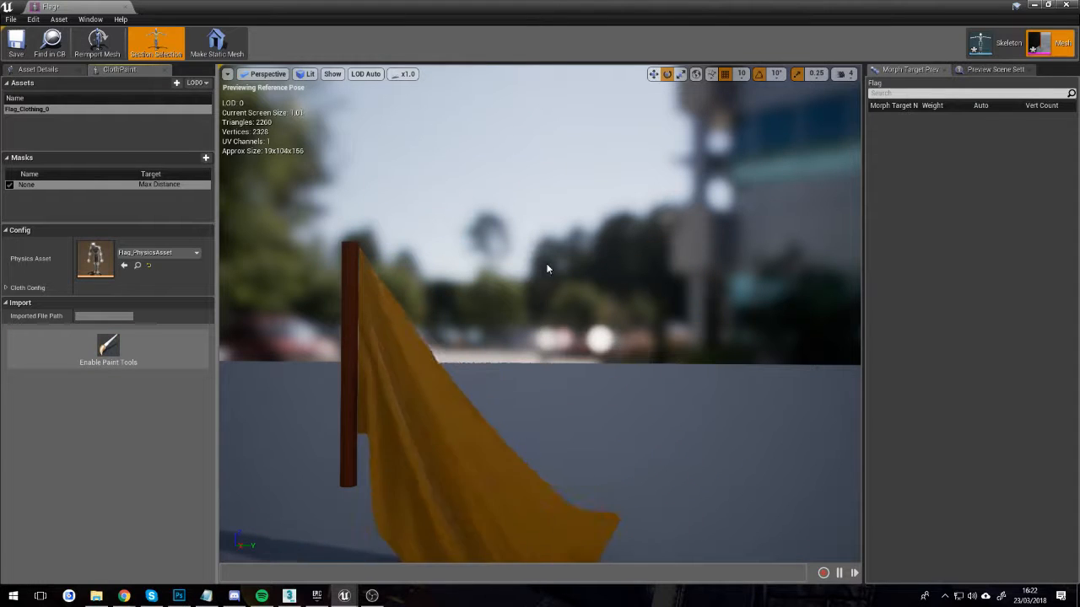
- Close the Flag mesh editor, play the level and run the character around the flag to examine its cloth movement
{"action": "left_click", "coordinate": [1066, 7]}
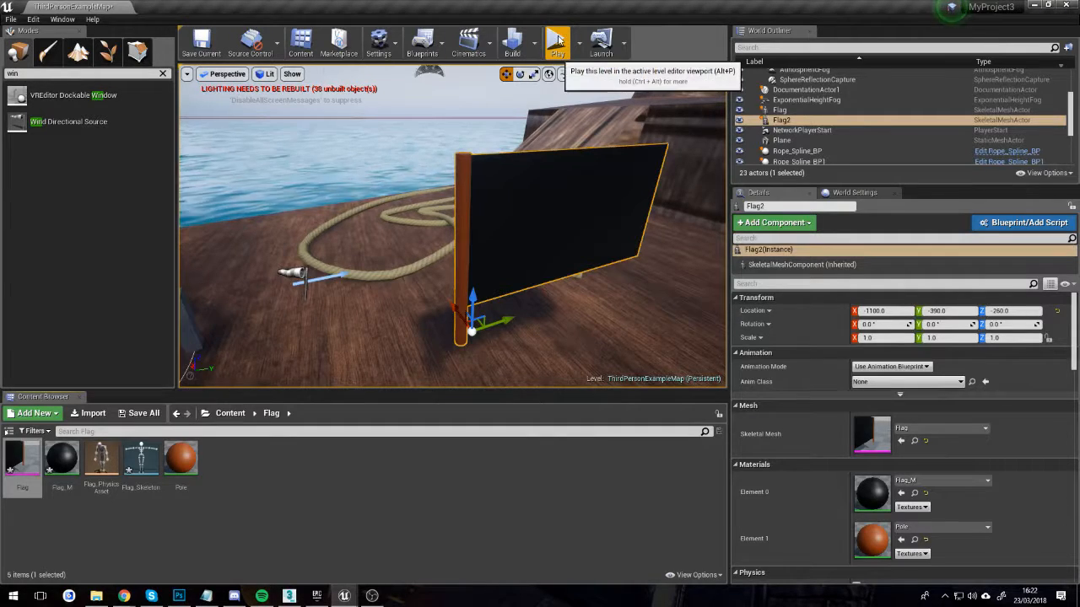
{"action": "left_click", "coordinate": [557, 42]}
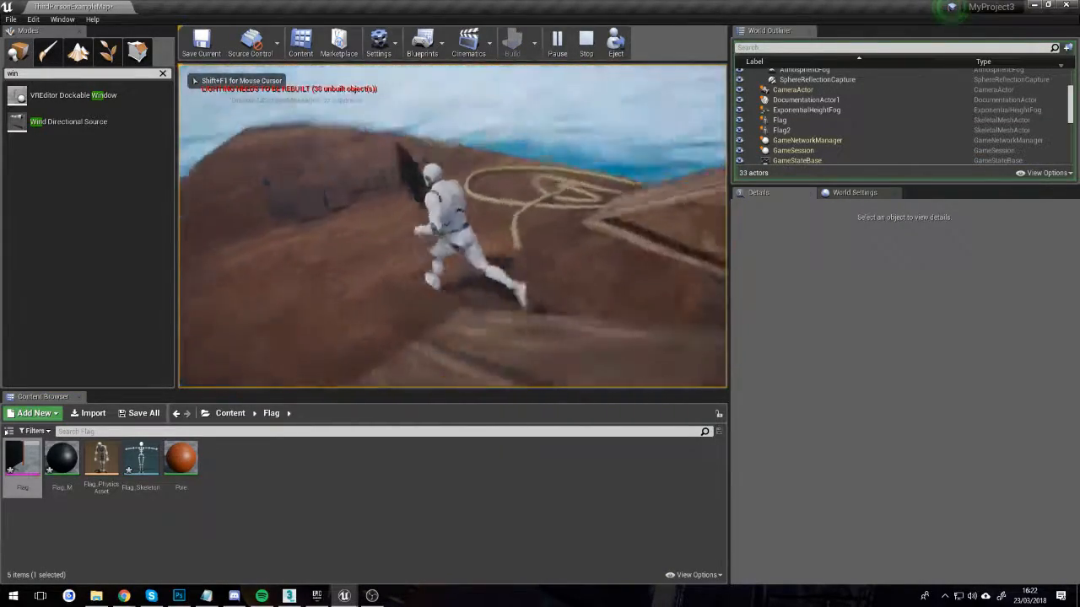
{"action": "key", "text": "d"}
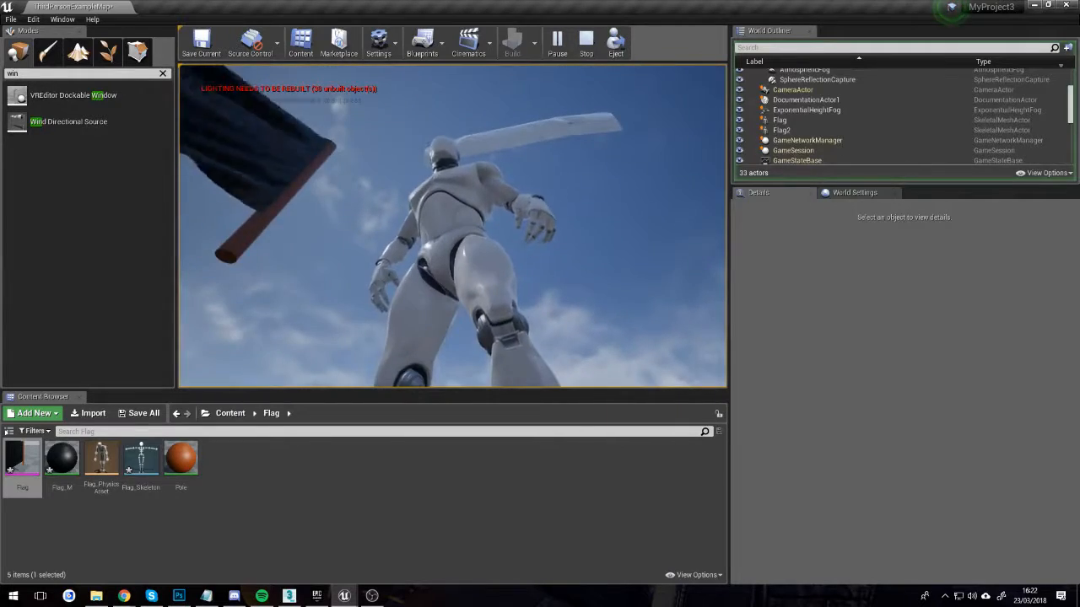
{"action": "key", "text": "d"}
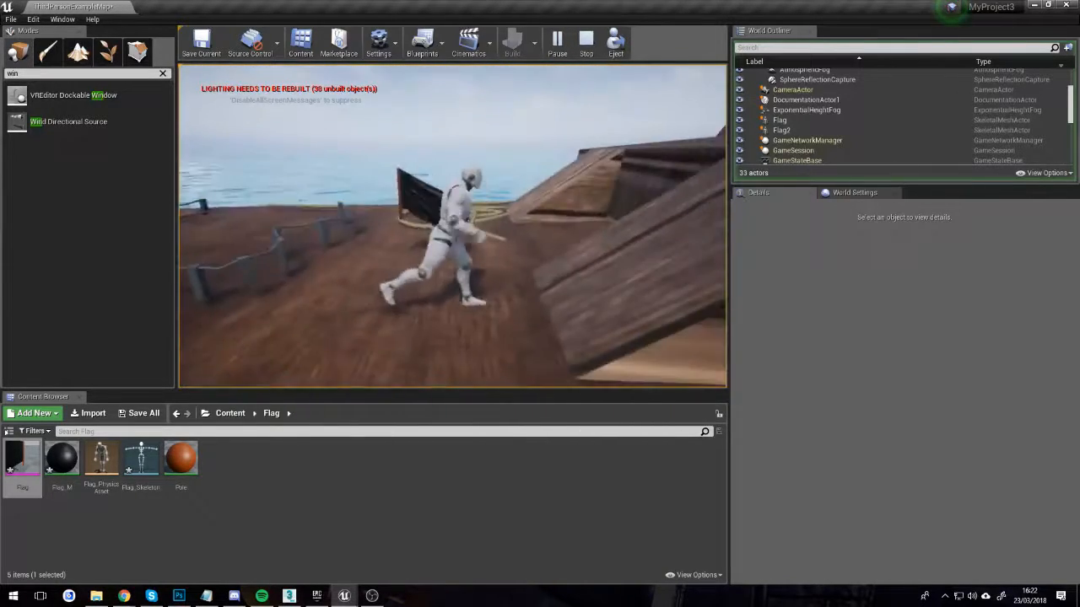
{"action": "key", "text": "w"}
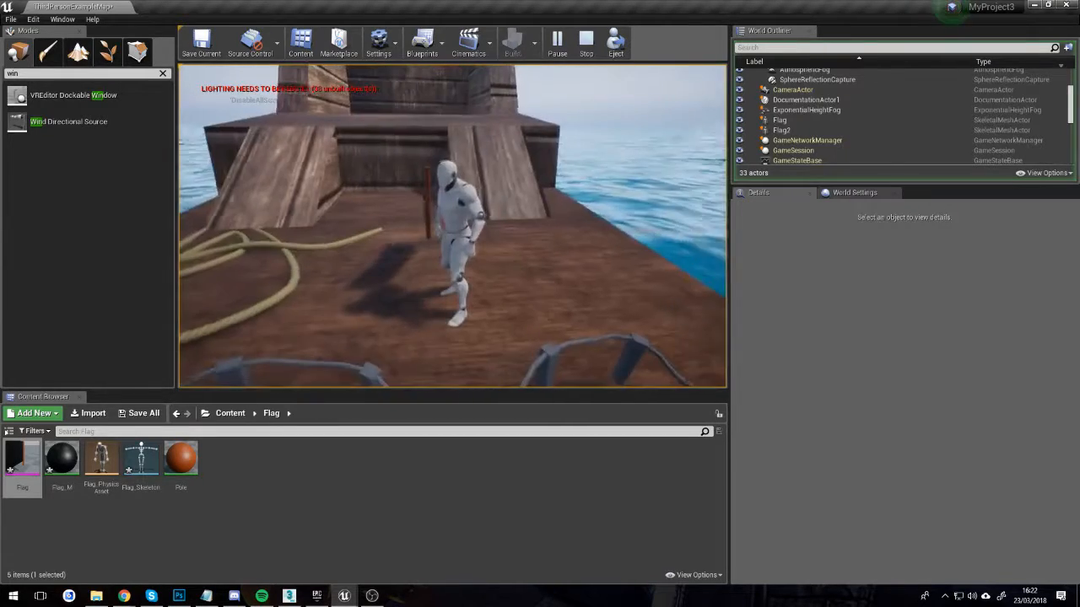
{"action": "key", "text": "w"}
{"action": "key", "text": "w"}
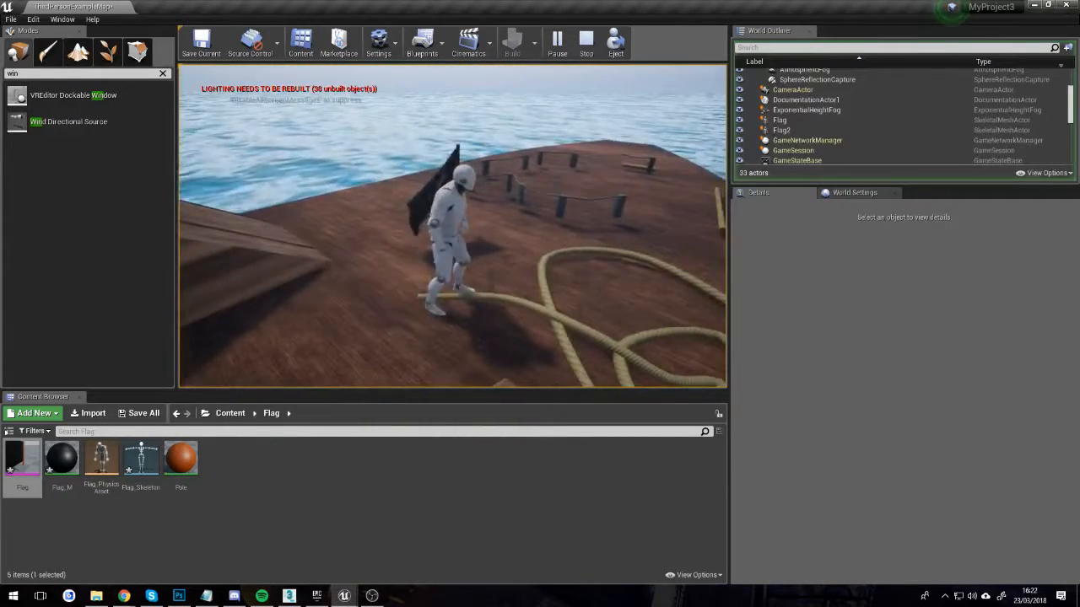
{"action": "key", "text": "w"}
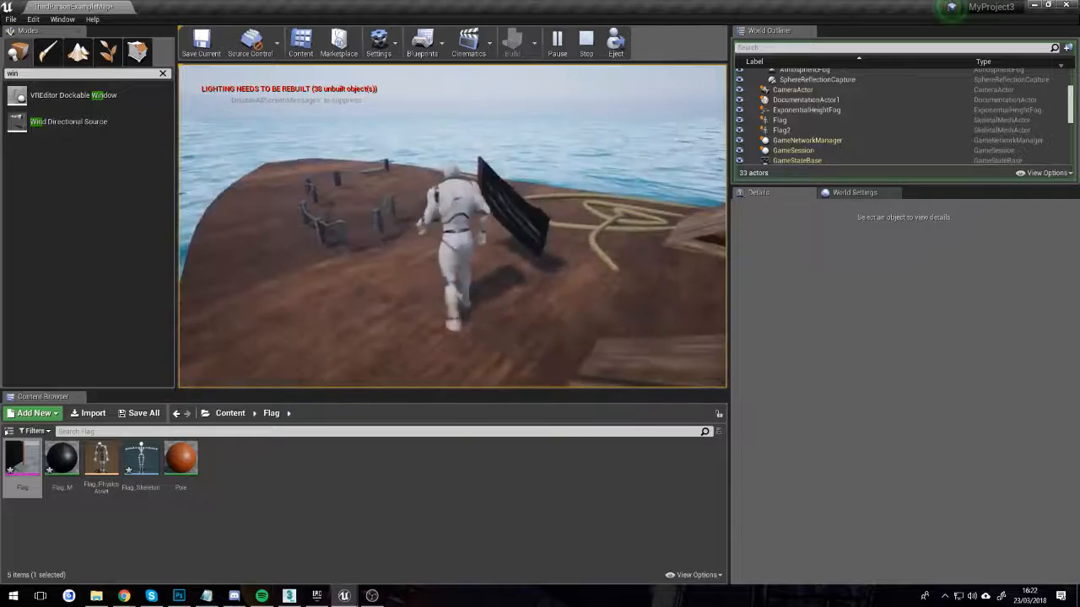